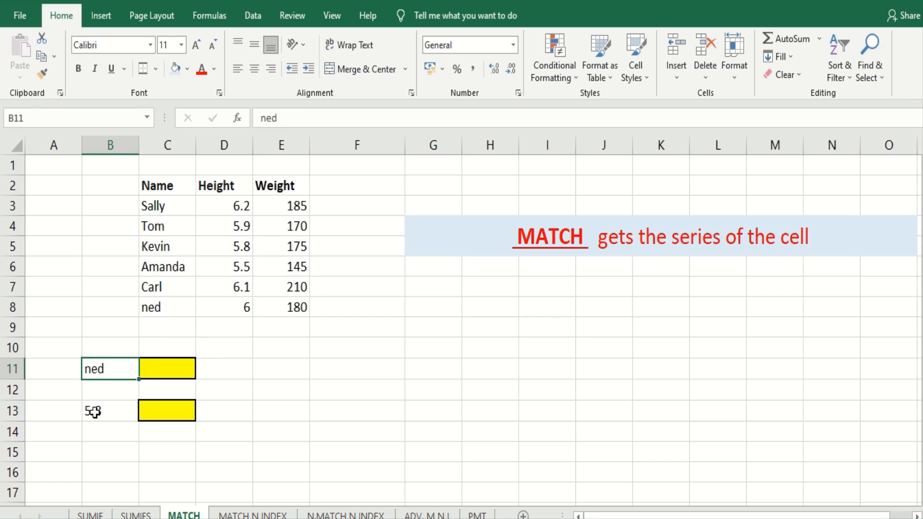
left_click(107, 373)
left_click(98, 420)
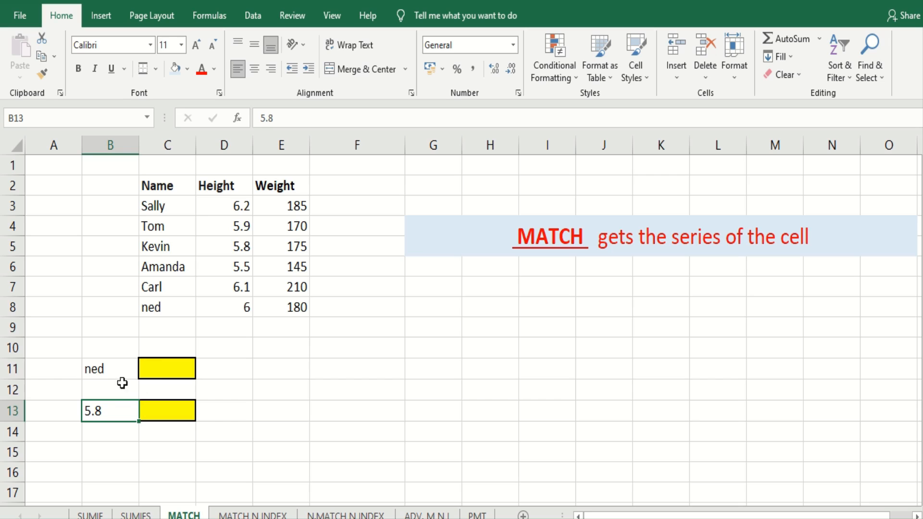
left_click(97, 368)
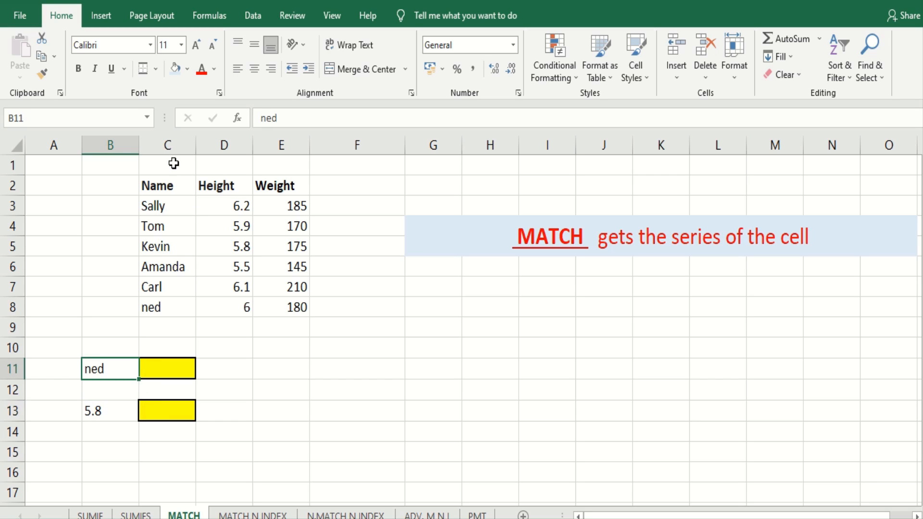
left_click_drag(169, 182, 155, 308)
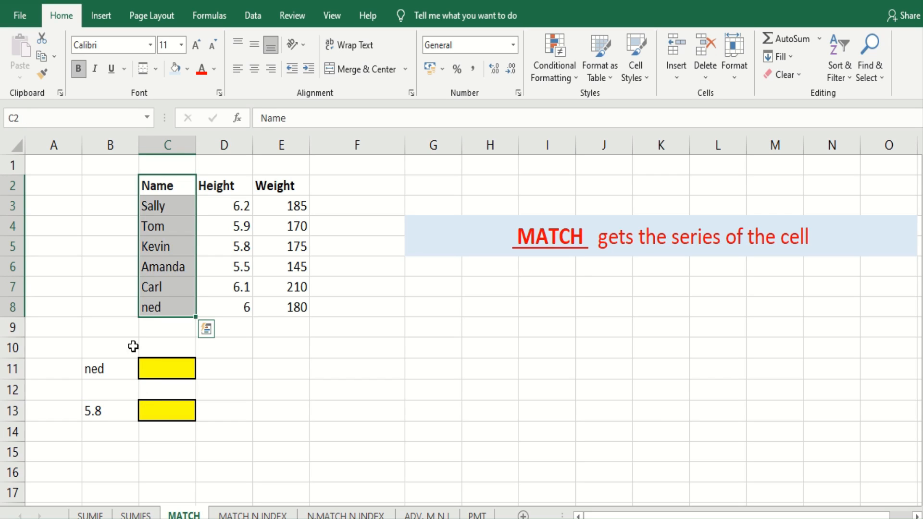
Step: In C11, enter the formula =MATCH(B11,C2:C8,0) to find the exact-match position of B11 in the Name column
left_click(165, 369)
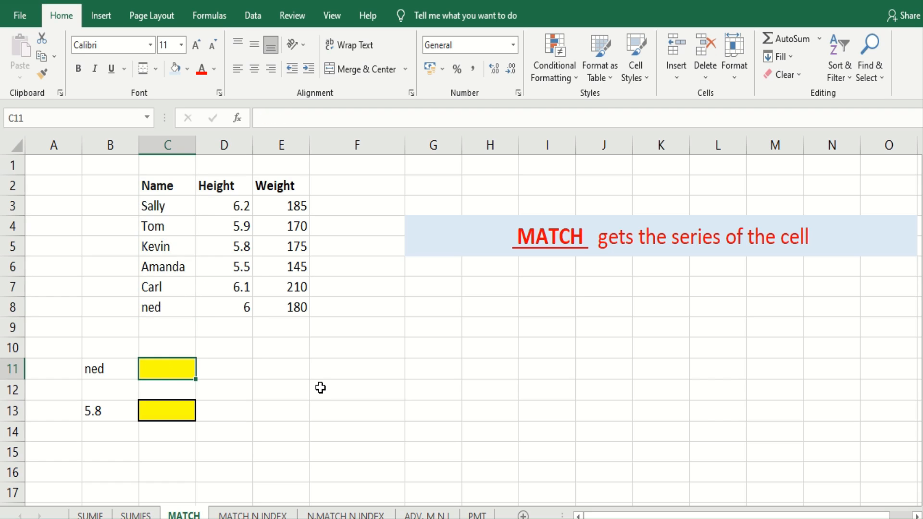
type("=match")
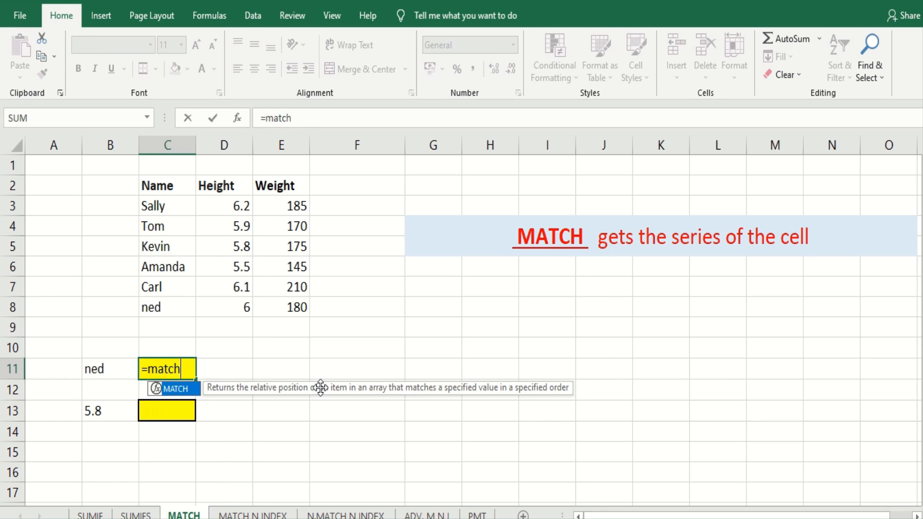
key("Tab")
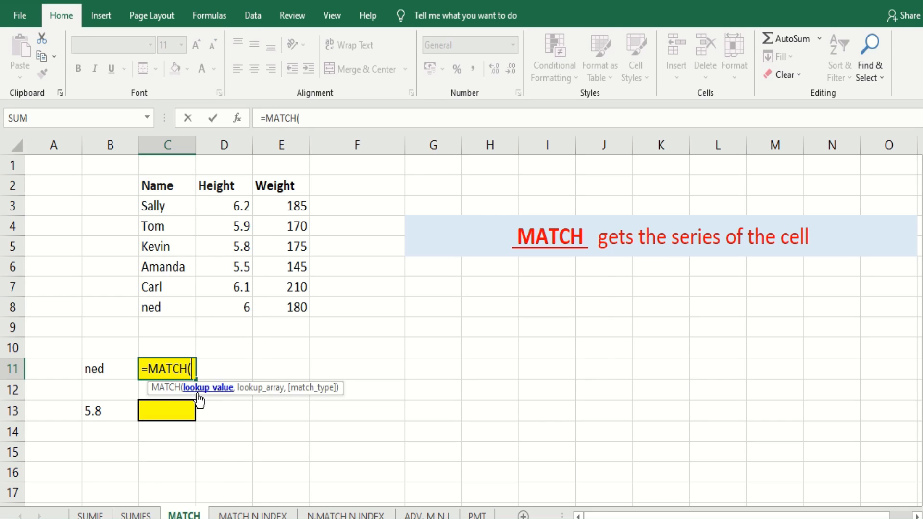
left_click(95, 367)
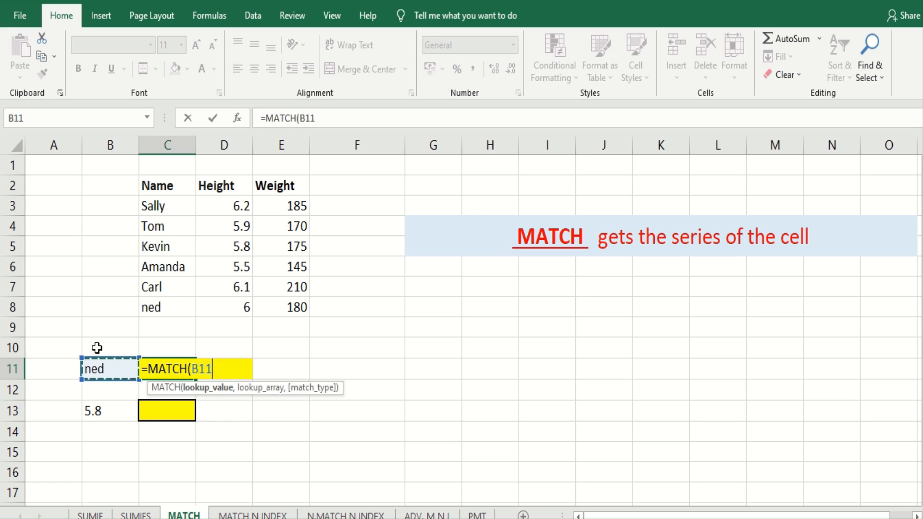
type(",")
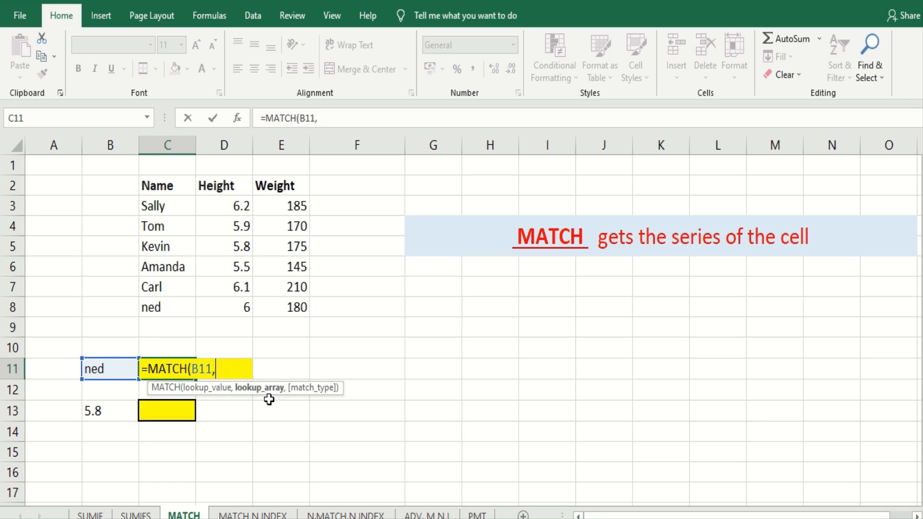
left_click_drag(159, 189, 159, 308)
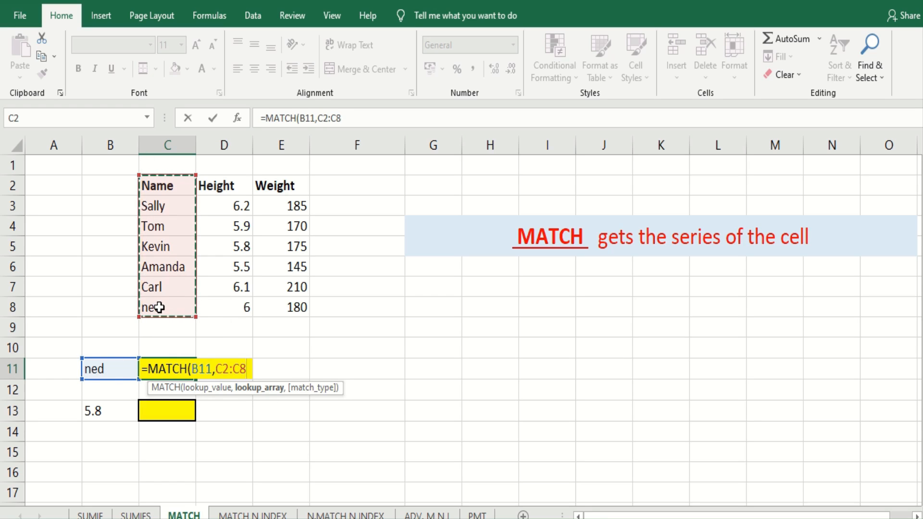
type(",")
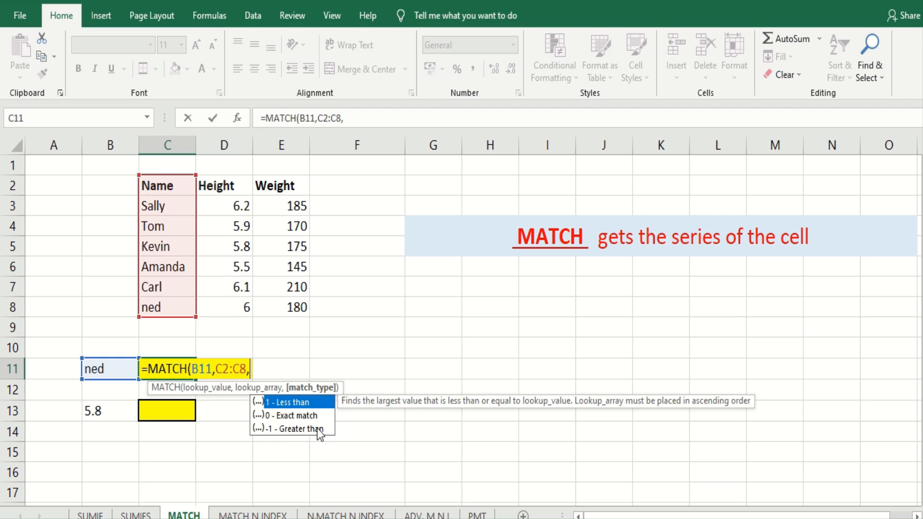
double_click(268, 415)
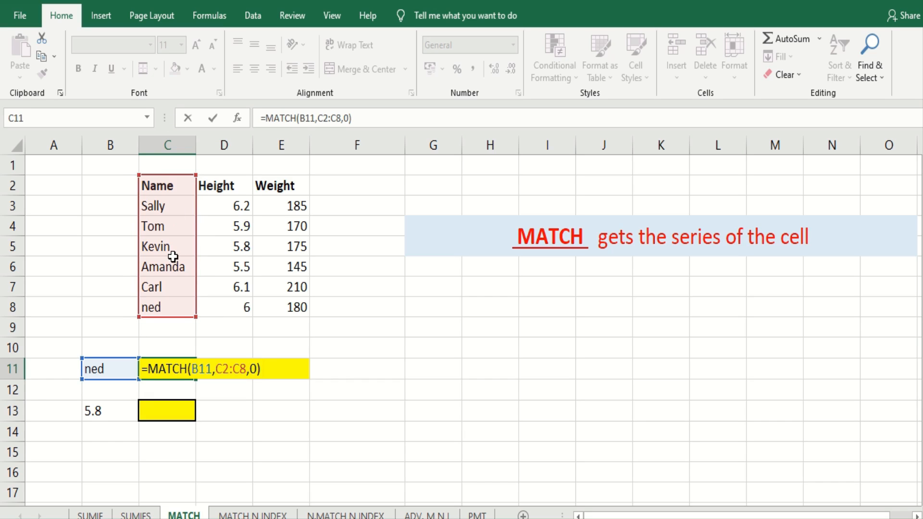
key("Return")
left_click(173, 370)
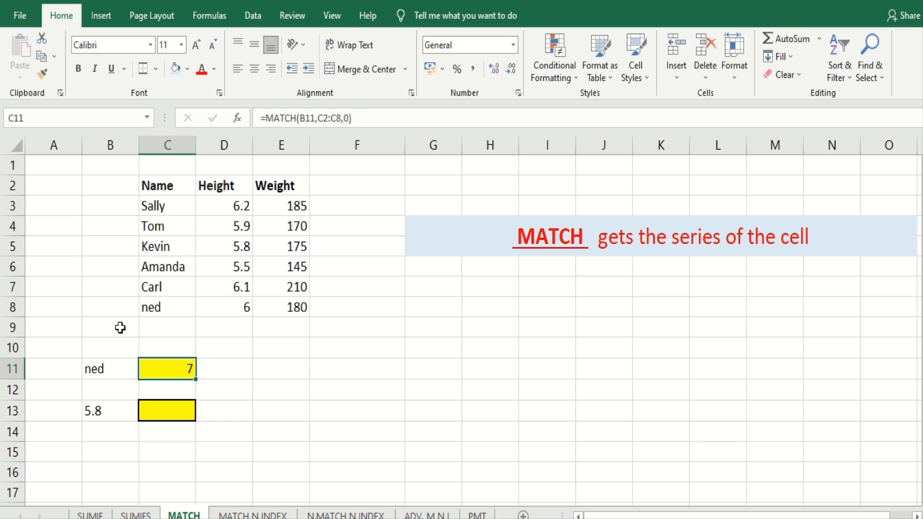
Step: Change the lookup array of the MATCH formula in C11 to C3:C8 so it excludes the Name header
double_click(156, 372)
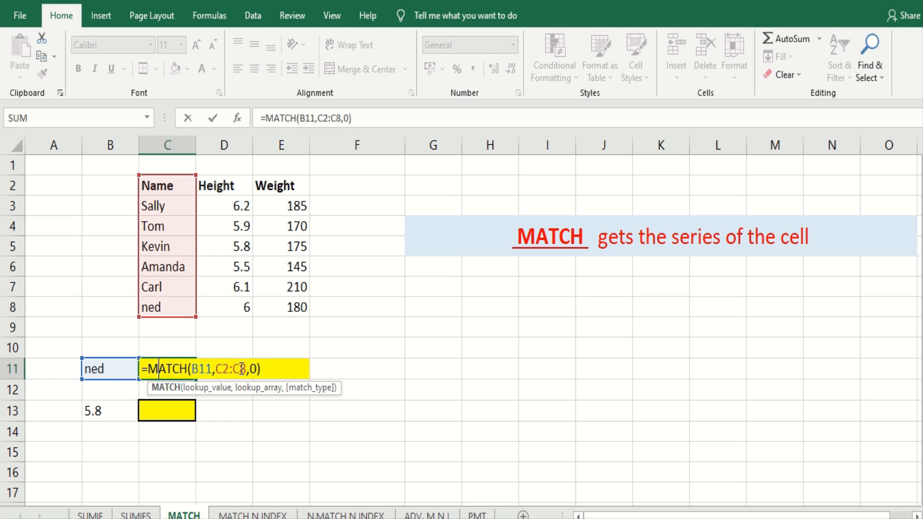
left_click_drag(246, 369, 216, 369)
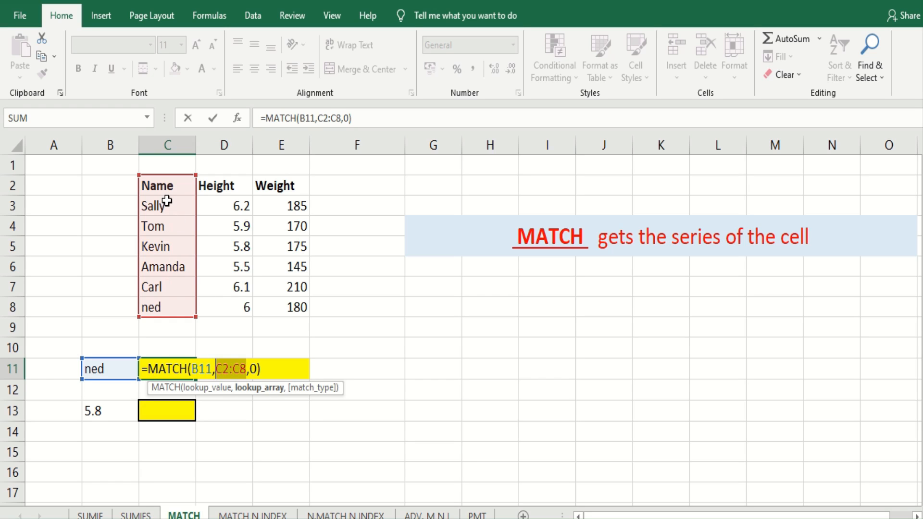
left_click_drag(166, 201, 167, 308)
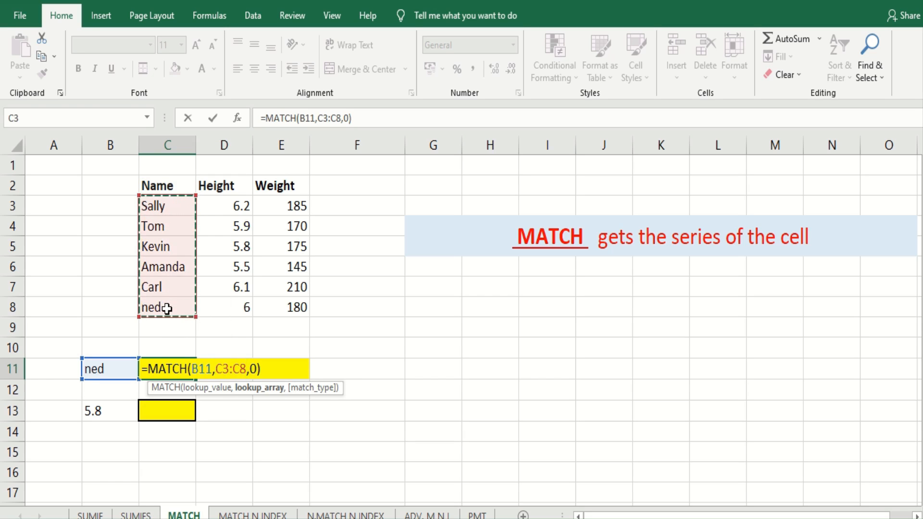
key("Return")
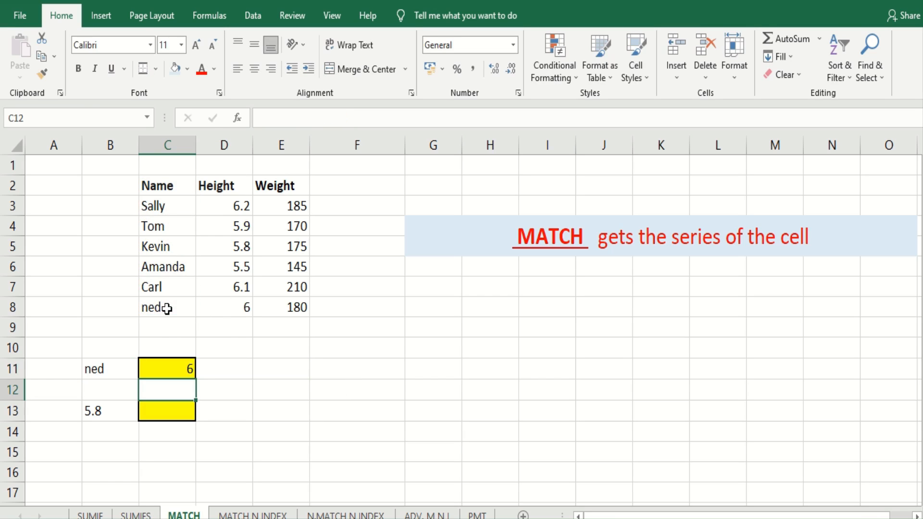
double_click(167, 369)
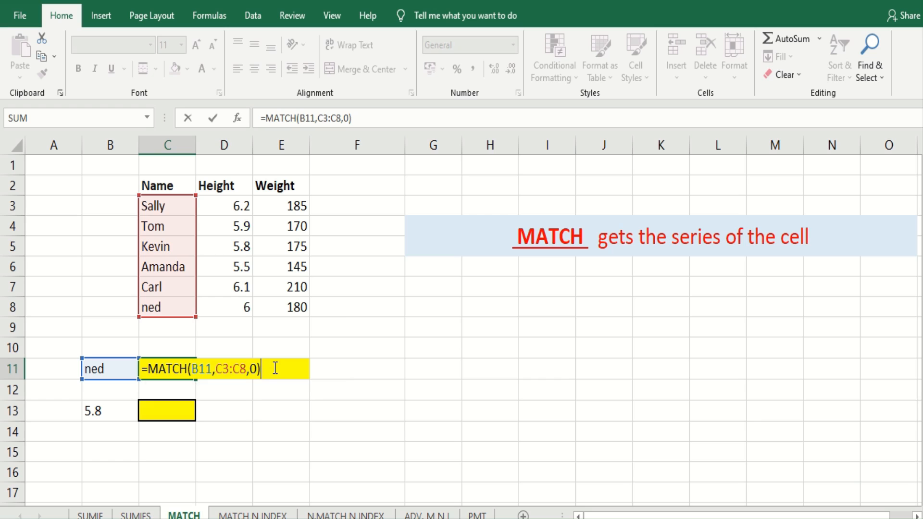
key("Return")
Step: In C13, enter the formula =MATCH(B13,D2:D8,0) to find the exact-match position of B13 in the Height column
left_click(148, 412)
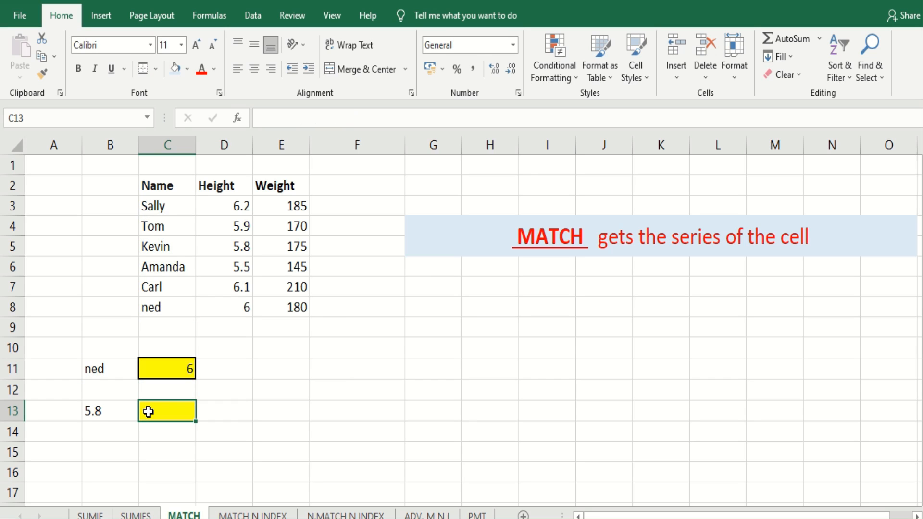
type("=match")
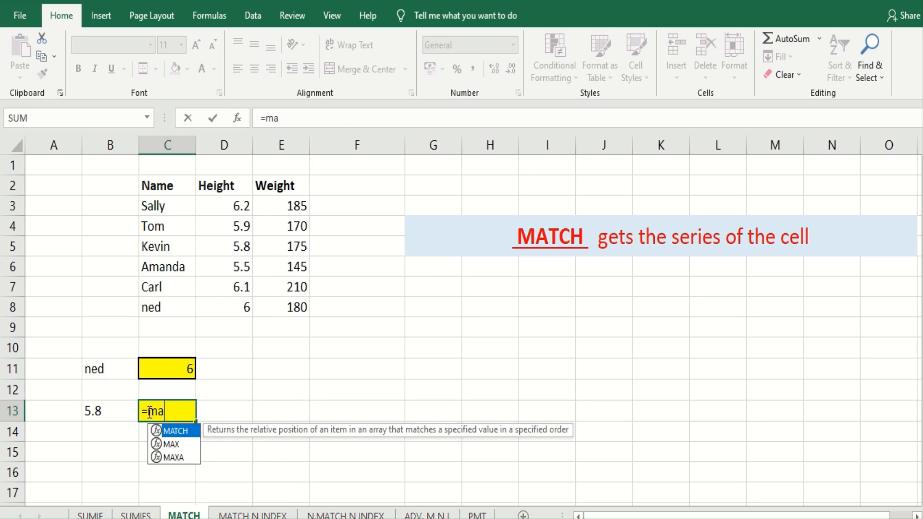
key("Tab")
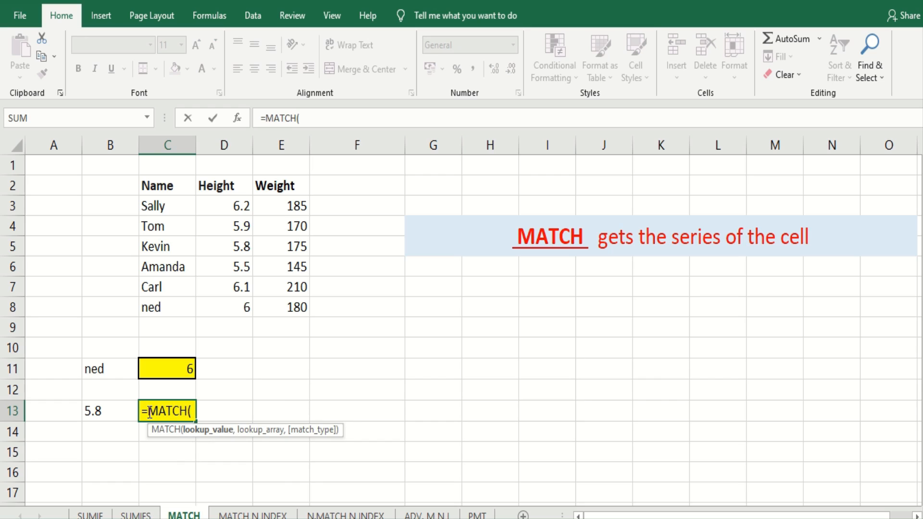
left_click(95, 412)
type(",")
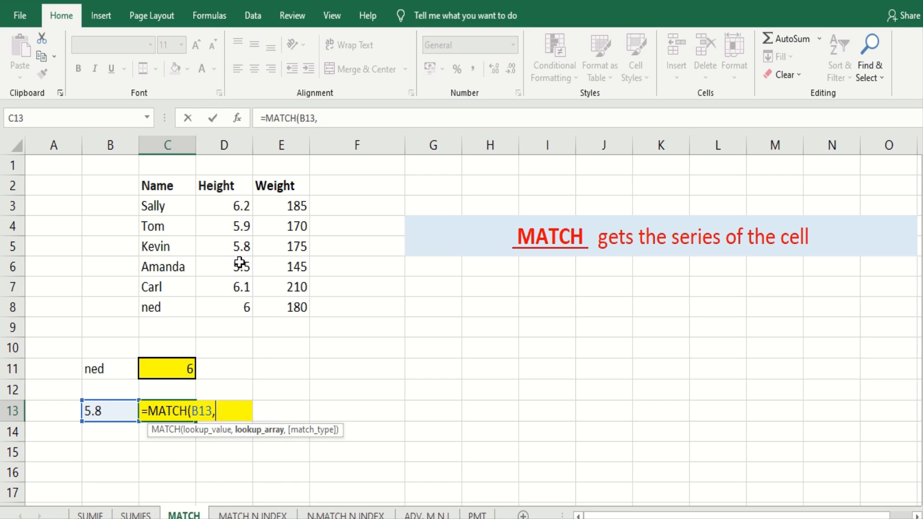
left_click_drag(243, 188, 232, 301)
type(",")
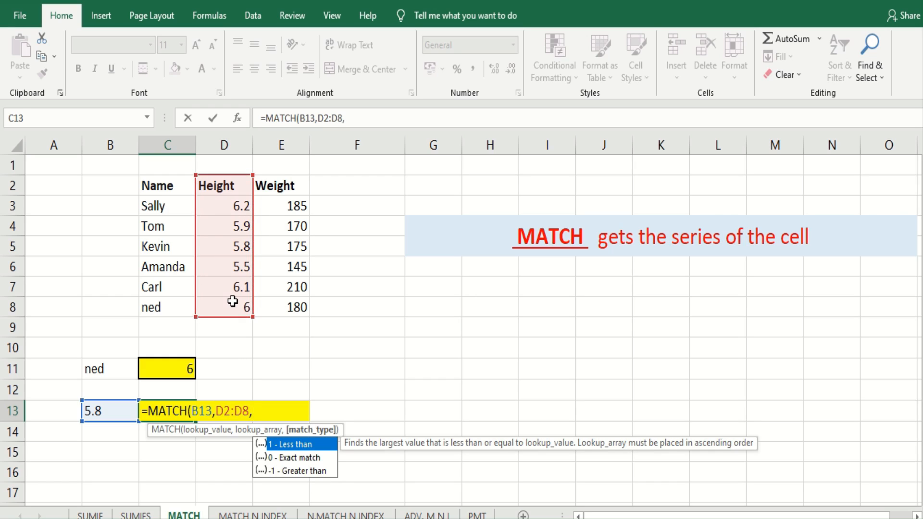
type("0)")
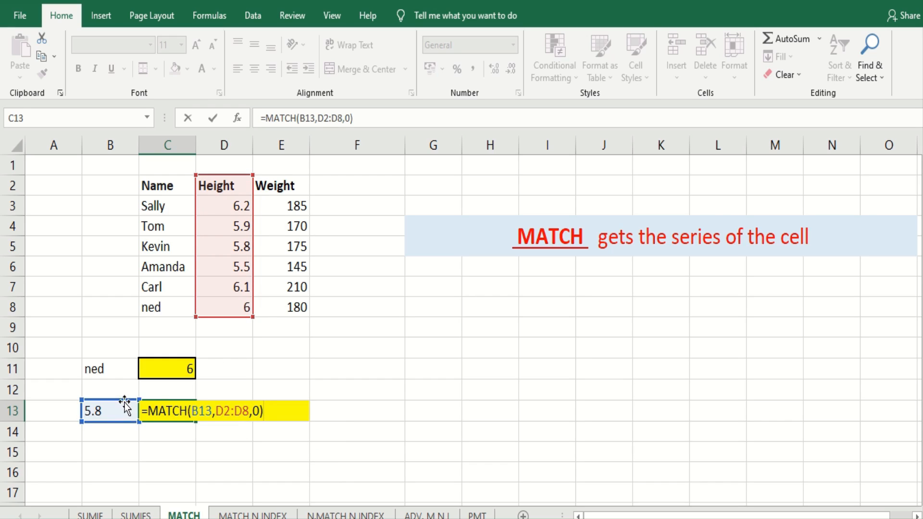
key("Return")
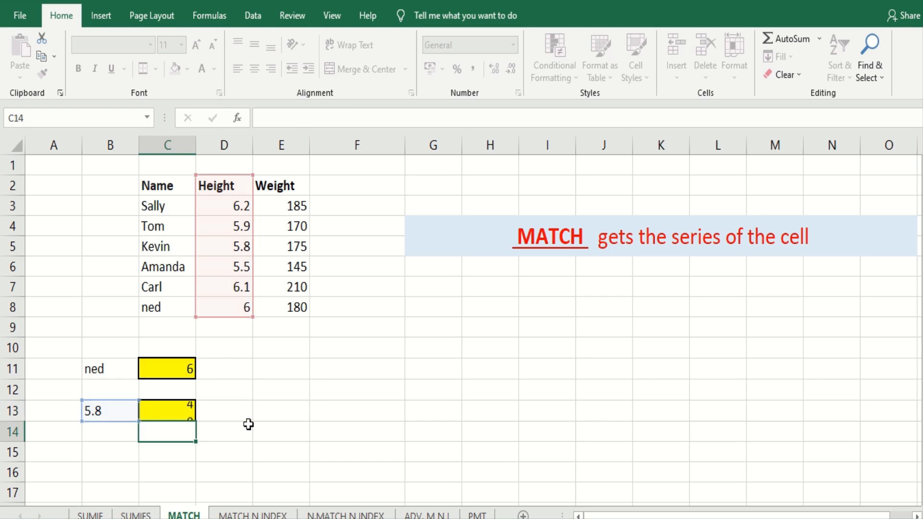
left_click(242, 394)
left_click(373, 364)
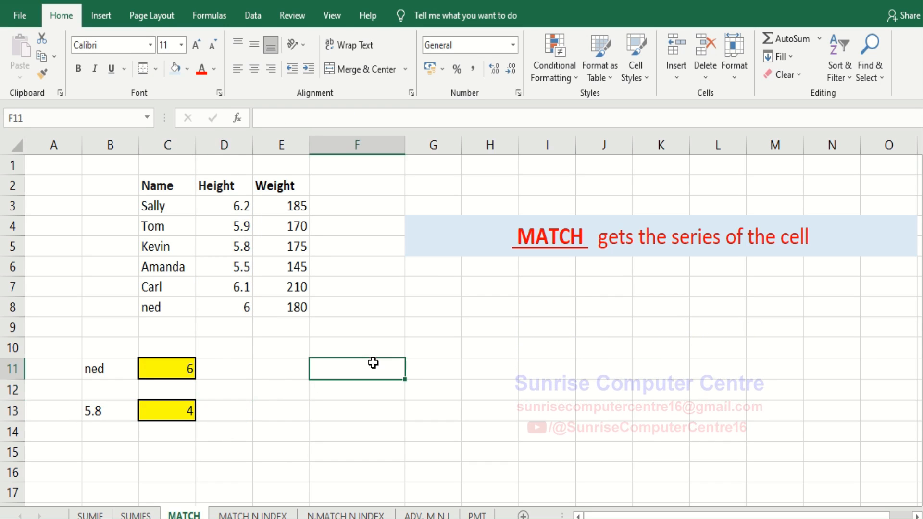
Step: Switch to the MATCH N INDEX sheet and review its employee table in B2:E9, including the Salary column
left_click(219, 514)
left_click(362, 351)
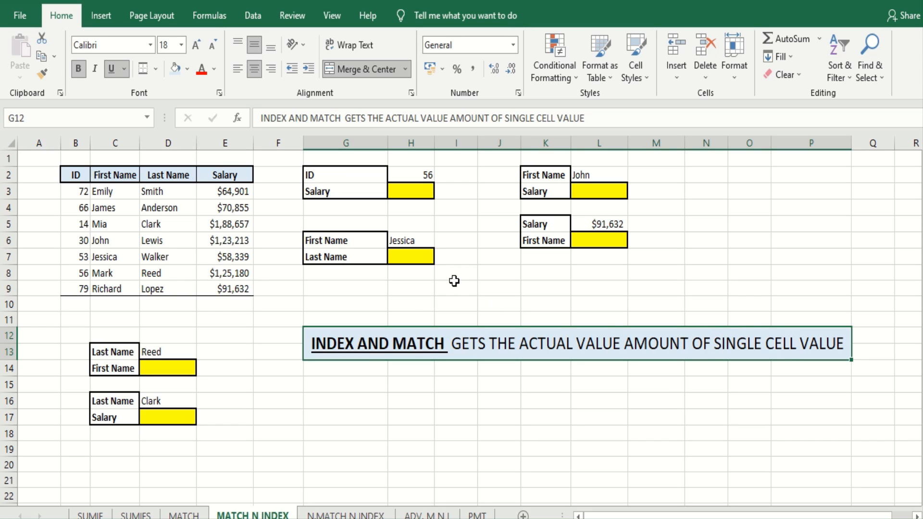
left_click_drag(72, 175, 222, 288)
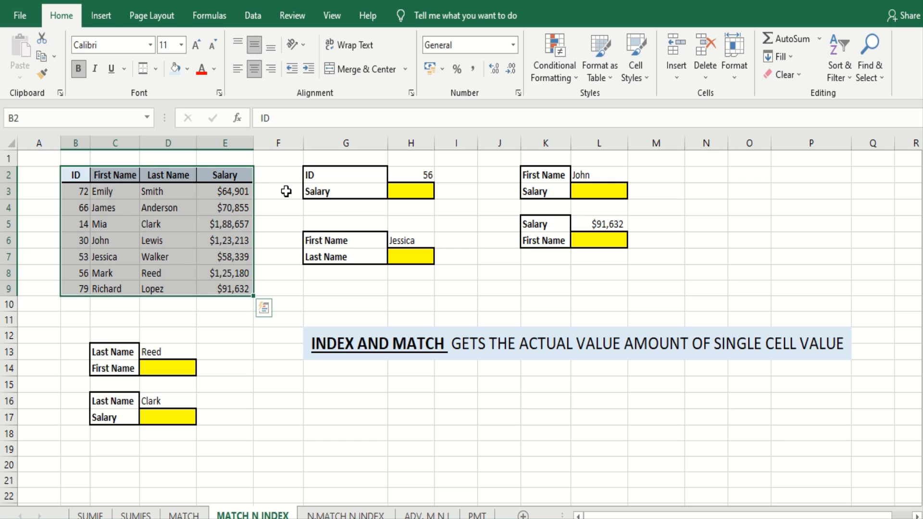
left_click(328, 182)
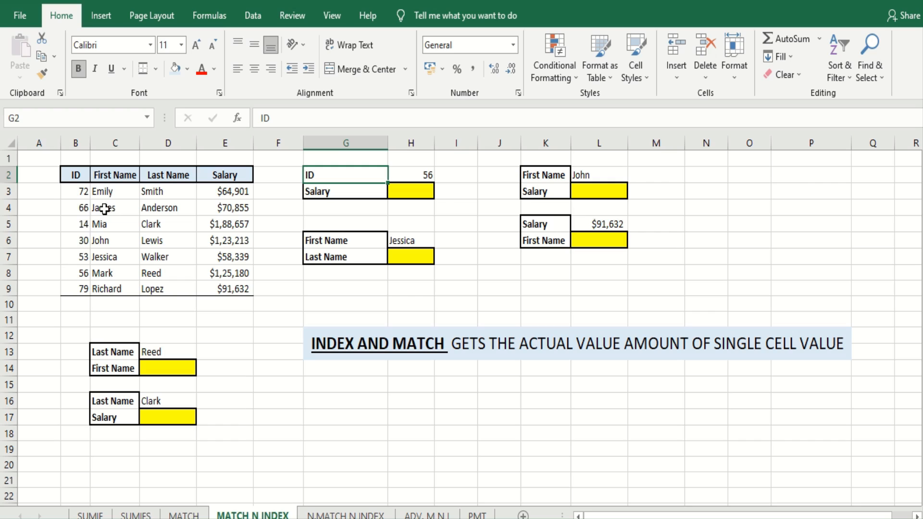
left_click_drag(225, 197, 231, 286)
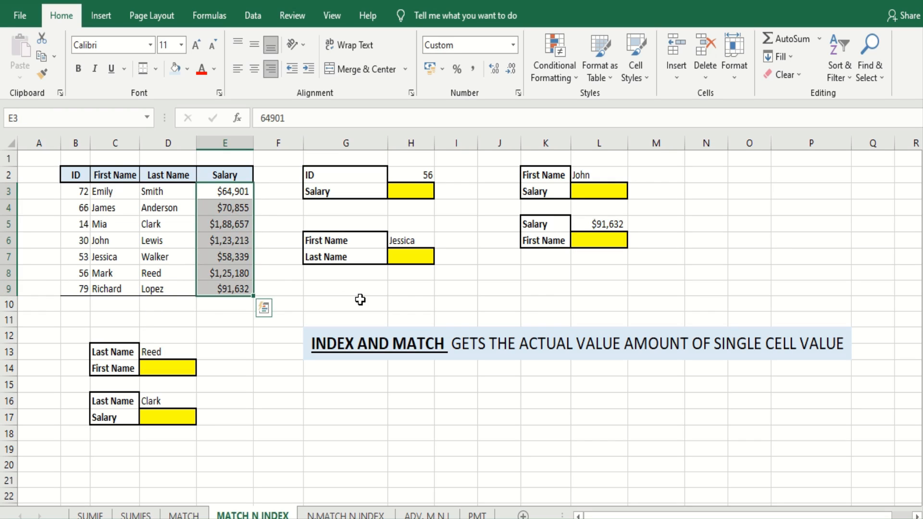
left_click(360, 299)
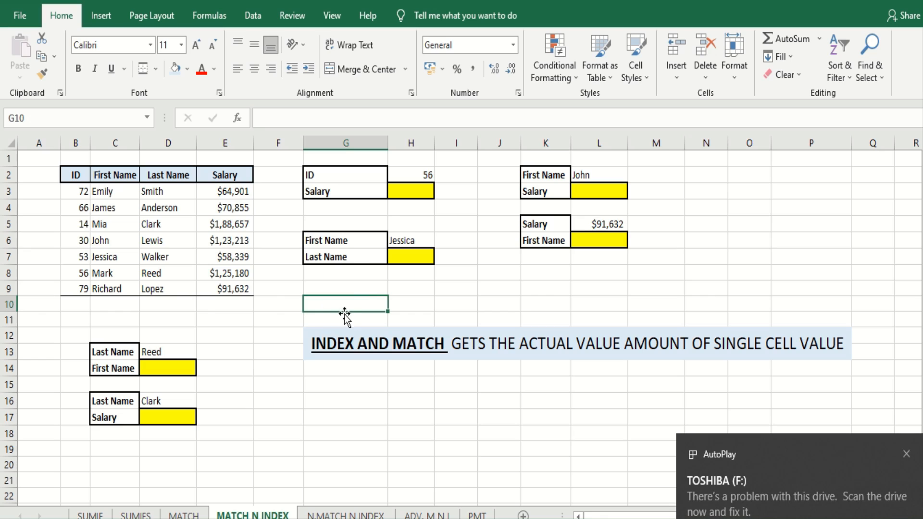
Step: Dismiss the AutoPlay notification and examine the salary lookup boxes keyed by ID in G2:H3 and by first name in K2:L3
left_click(907, 454)
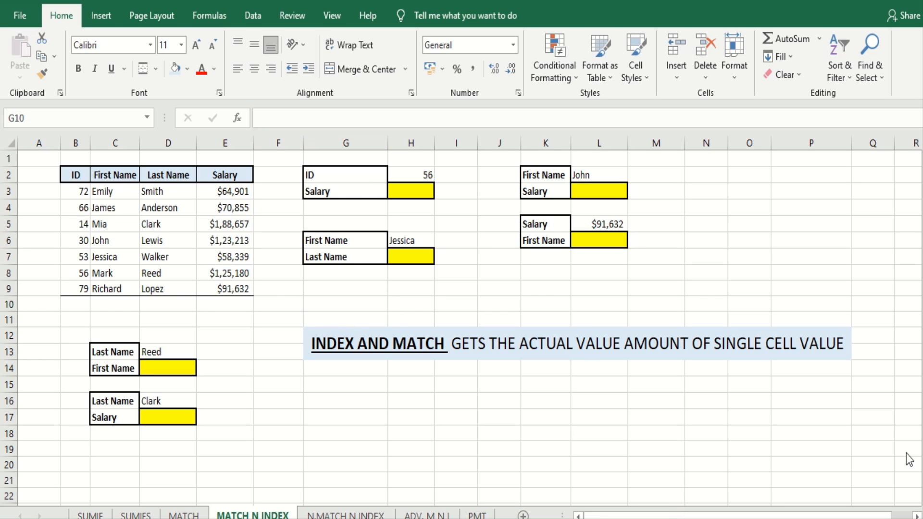
left_click(423, 189)
left_click(508, 259)
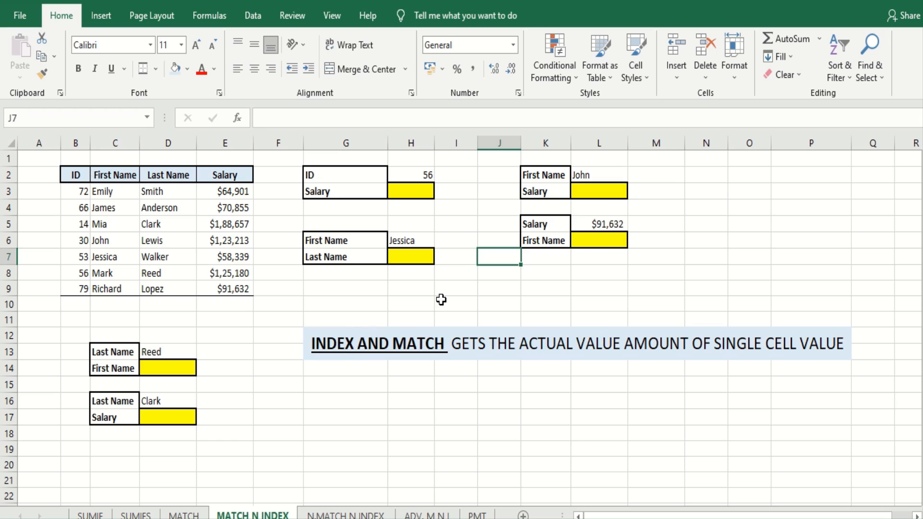
left_click(350, 171)
left_click(428, 170)
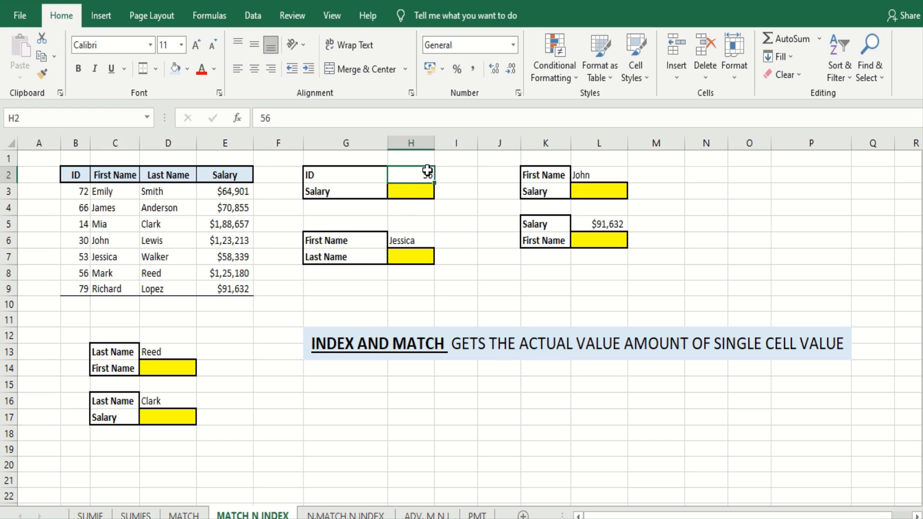
left_click(405, 193)
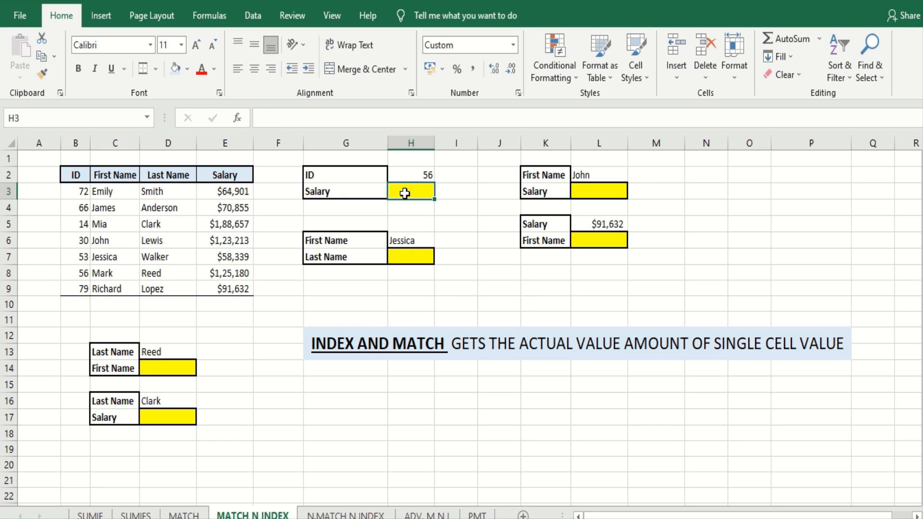
left_click(608, 175)
left_click(610, 188)
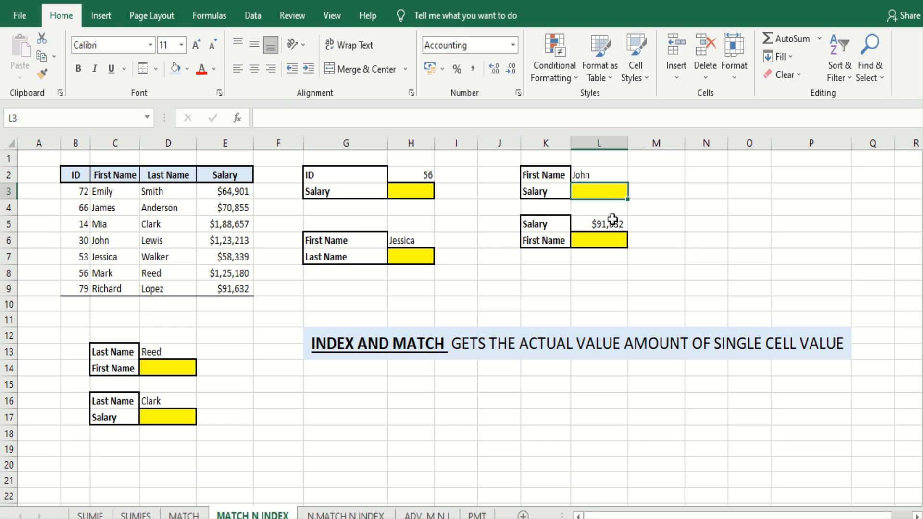
Step: Examine the box that looks up first name by salary in K5:L6 and the last-name lookup box in G6:H7
left_click(613, 221)
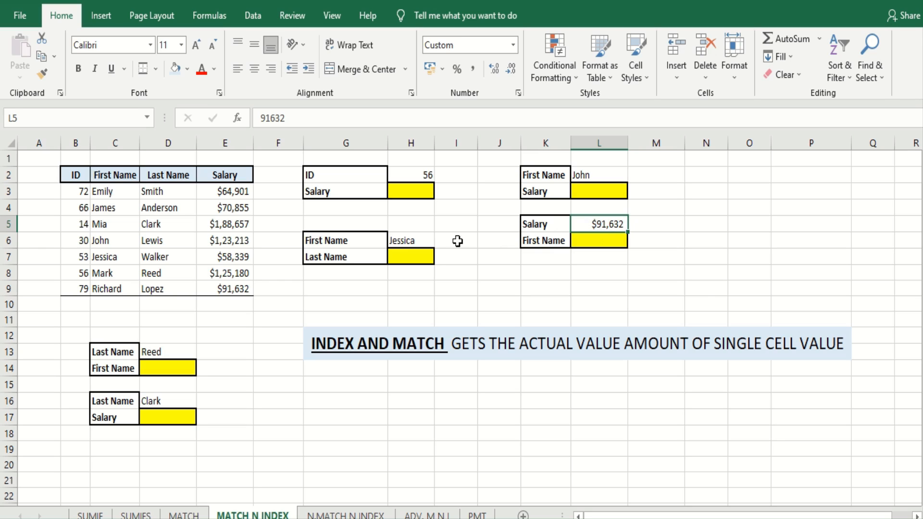
left_click(409, 241)
left_click(402, 257)
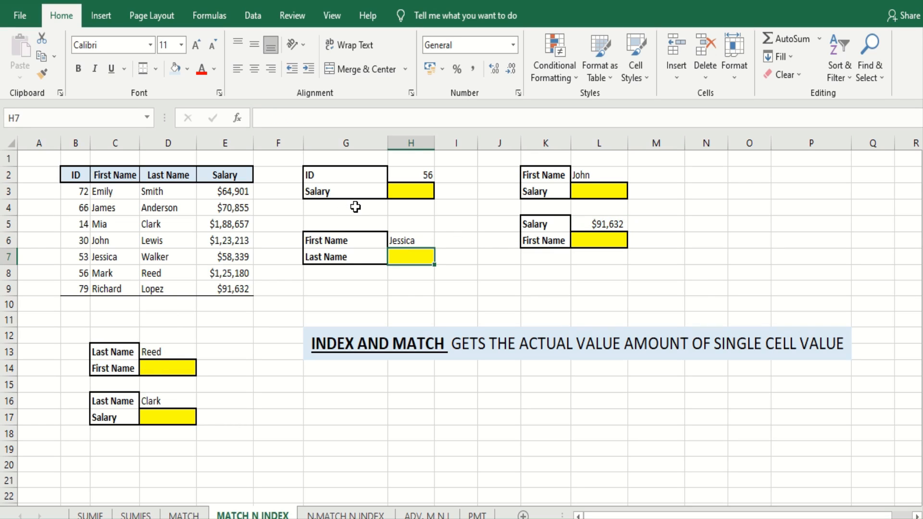
Step: In H3, enter the formula =INDEX(E2:E9,MATCH(H2,B2:B9,0)) to look up the salary for the ID in H2
left_click(412, 193)
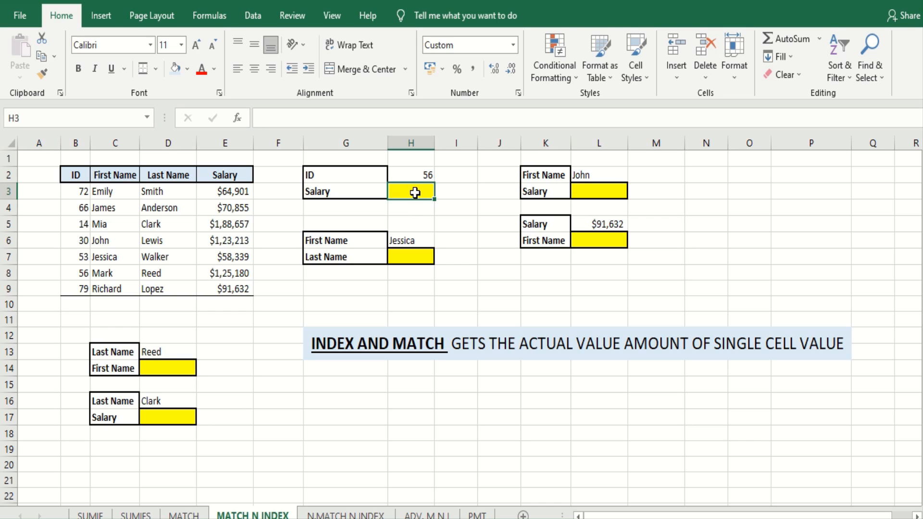
type("=inde")
key("Tab")
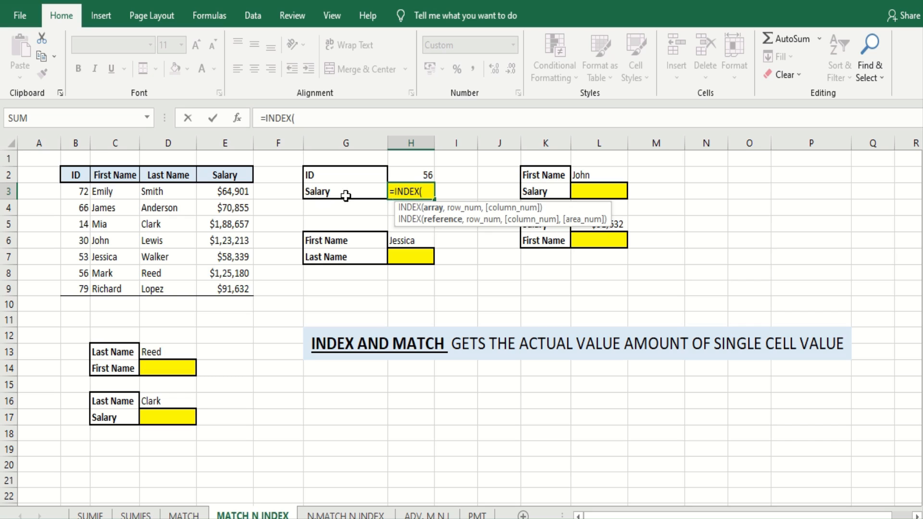
left_click_drag(236, 175, 230, 287)
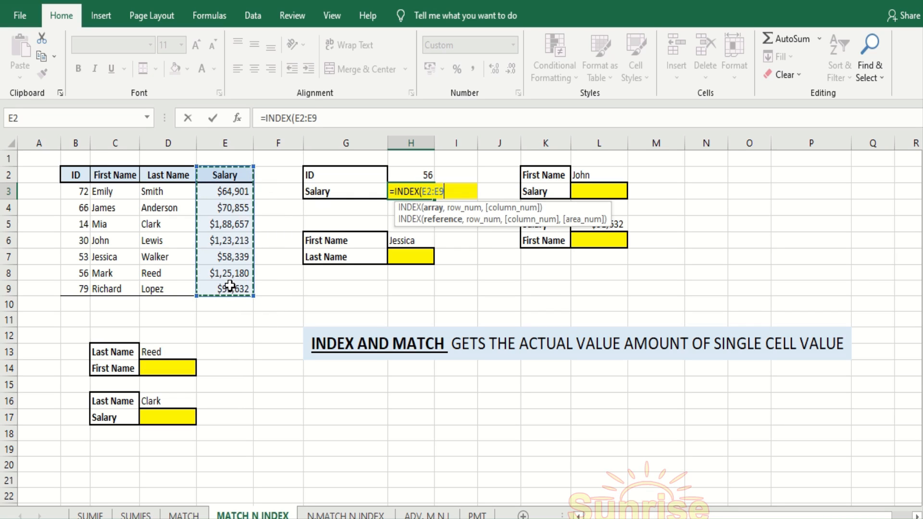
type(",n")
key("BackSpace")
type("matc")
key("Tab")
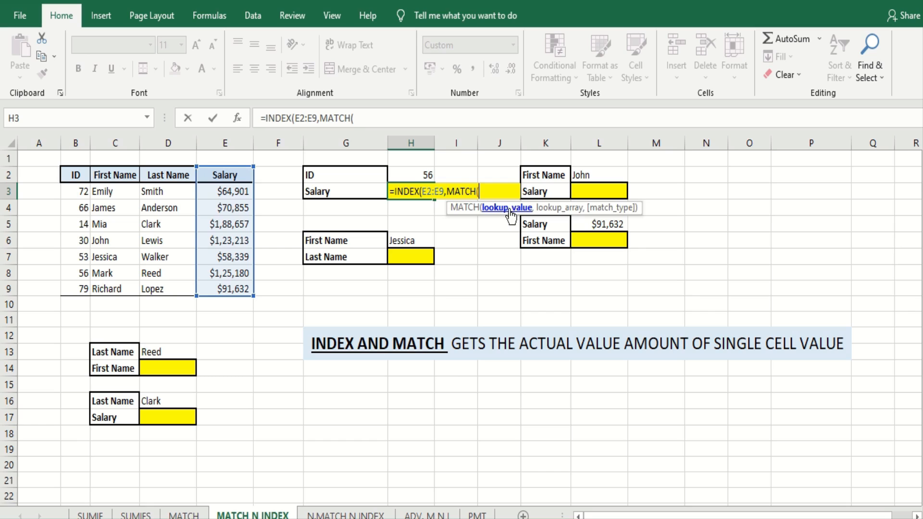
left_click(413, 176)
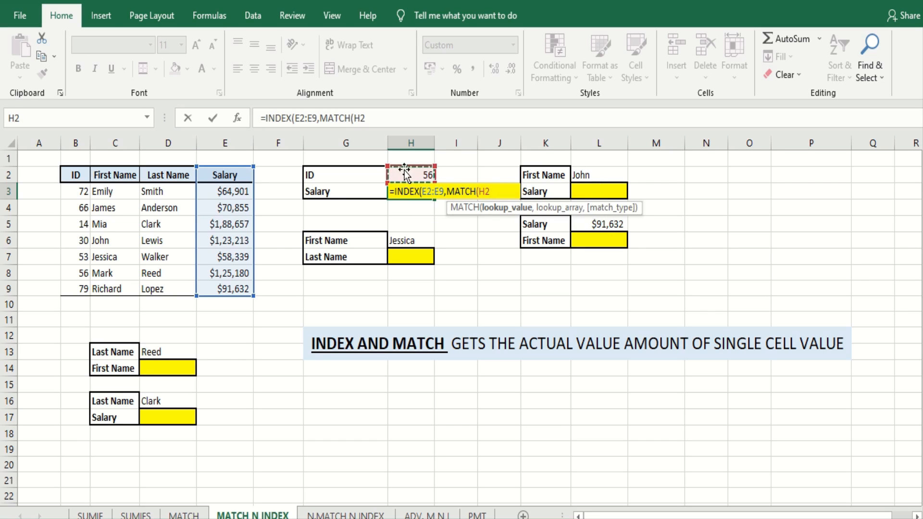
type(",")
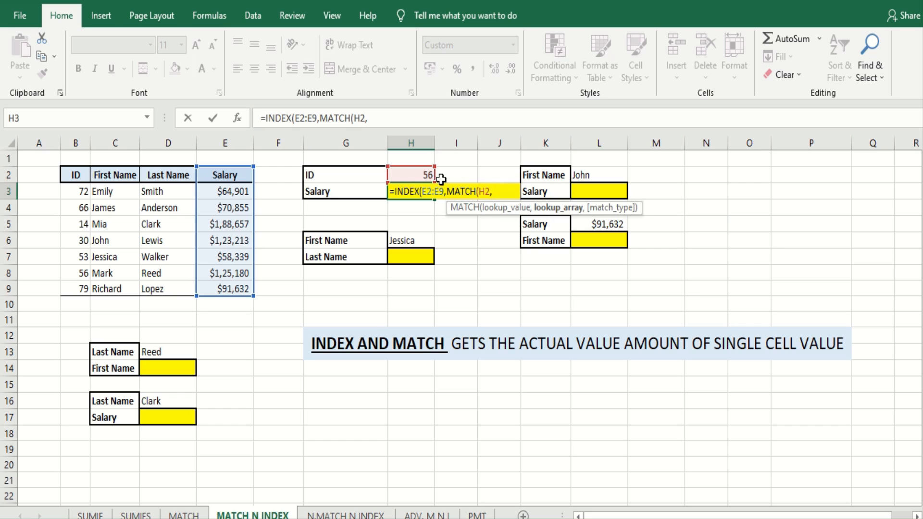
left_click_drag(75, 168, 72, 287)
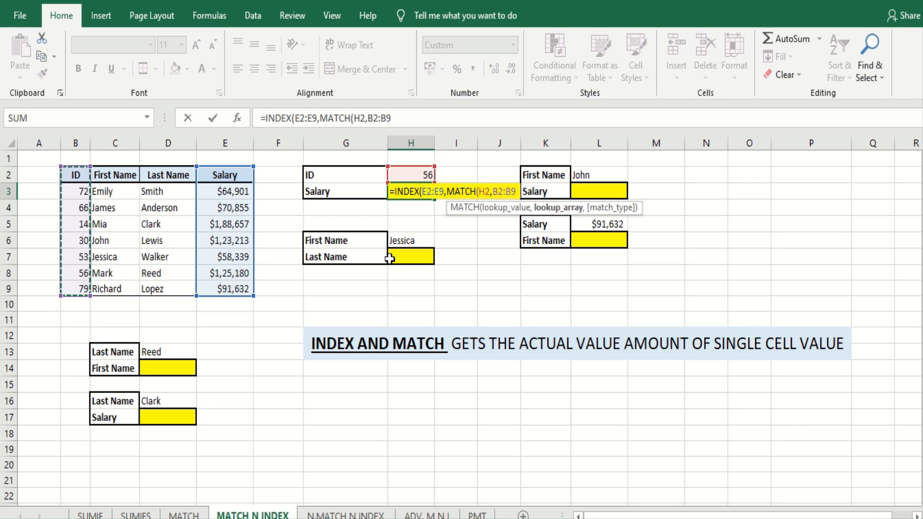
type(",")
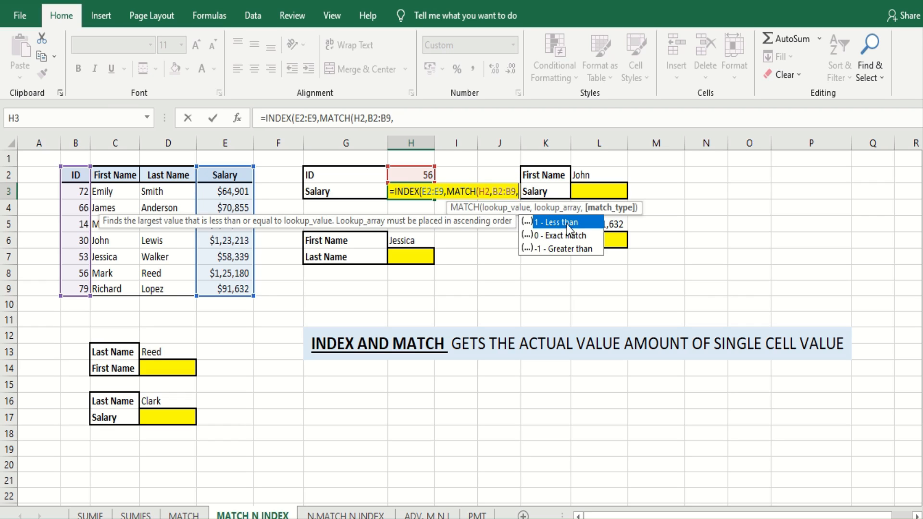
type("0")
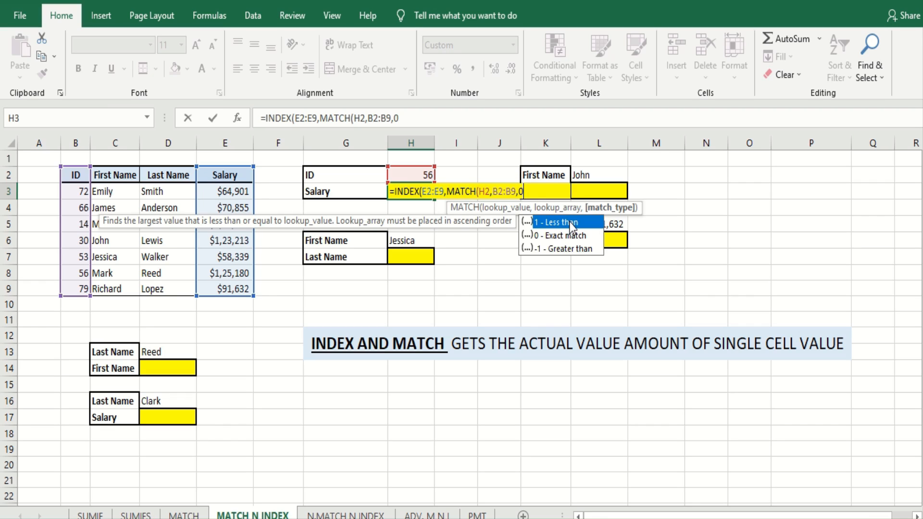
type(")")
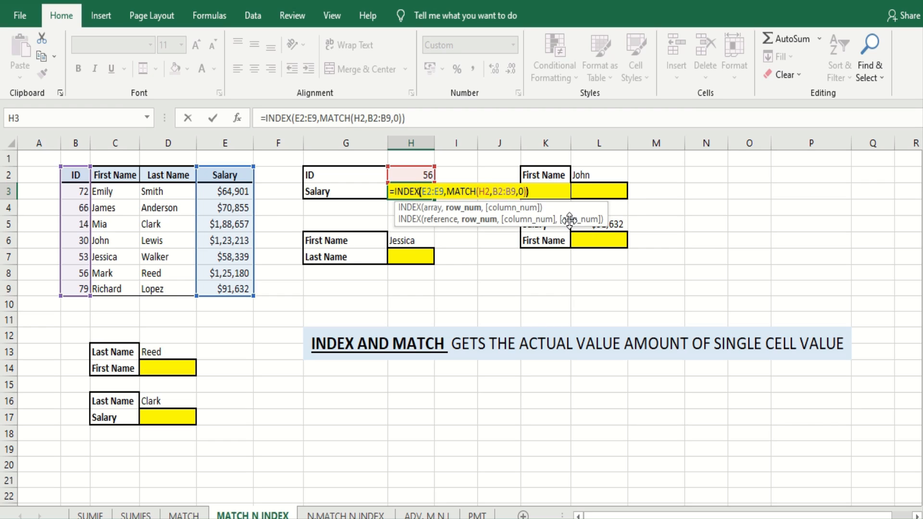
key("Return")
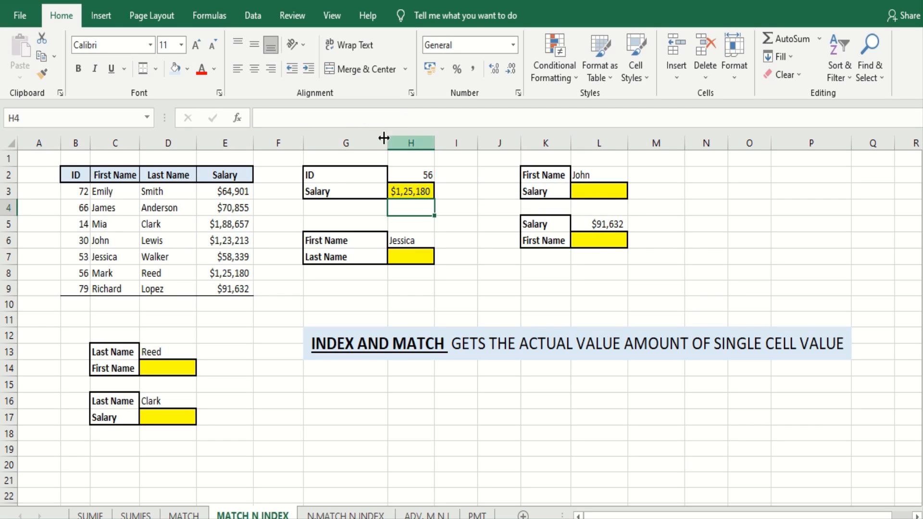
Step: Compare the ID and looked-up salary in H2:H3 with the matching employee record in B8:E8
left_click(416, 177)
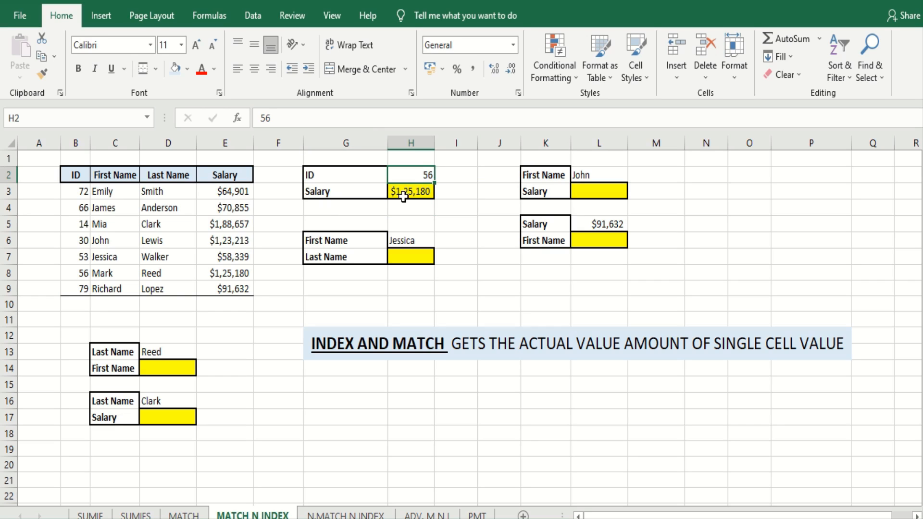
left_click(414, 194)
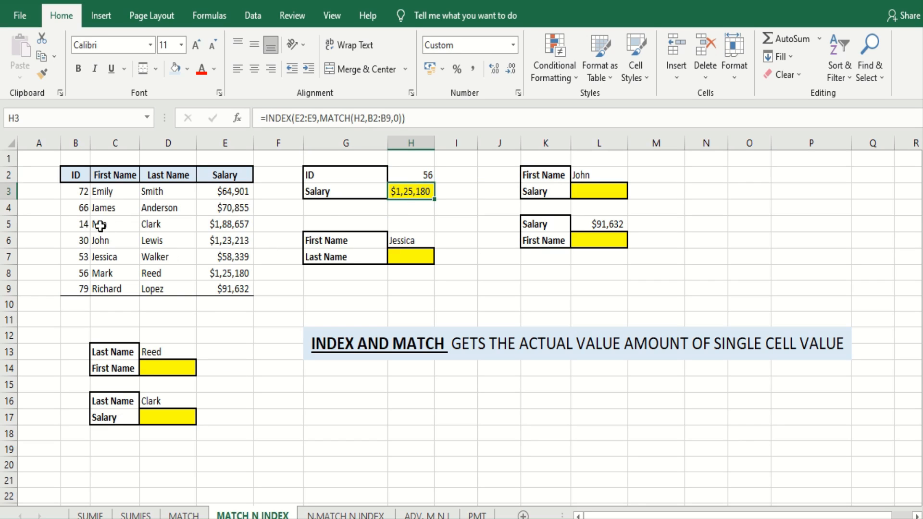
left_click_drag(82, 271, 207, 273)
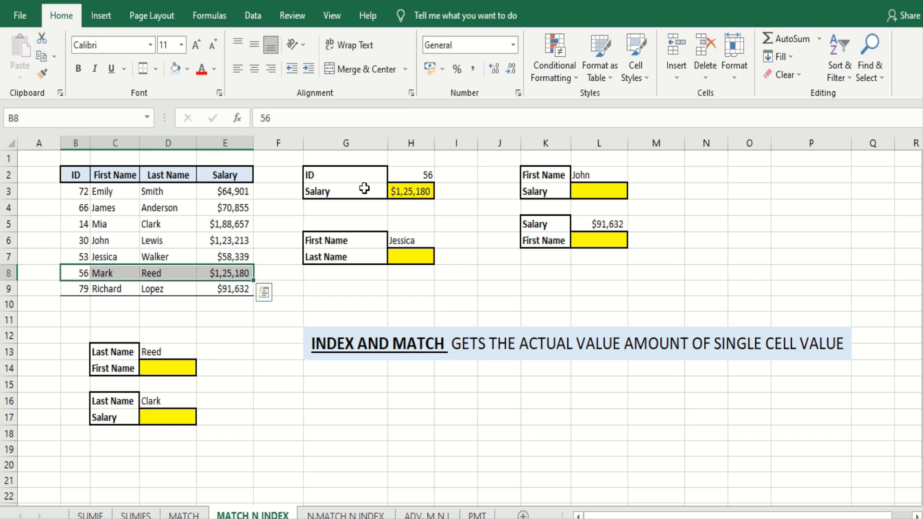
left_click(412, 176)
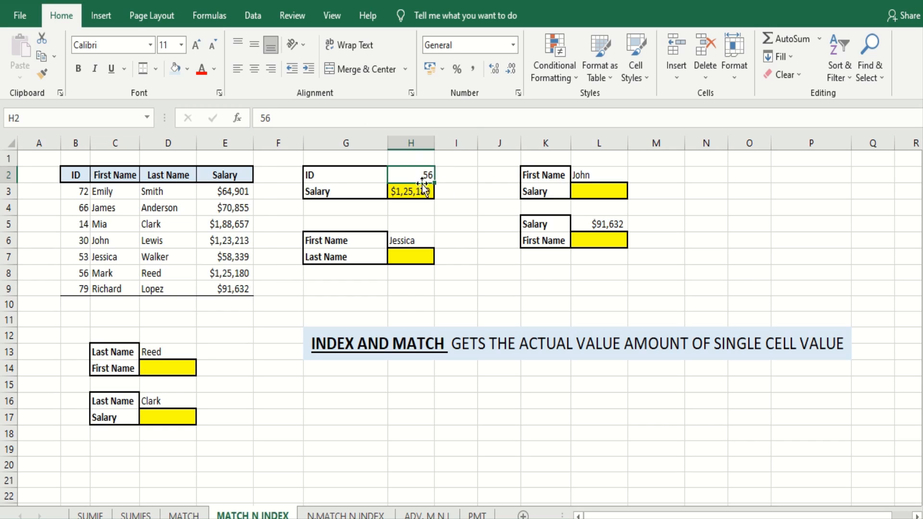
left_click(347, 186)
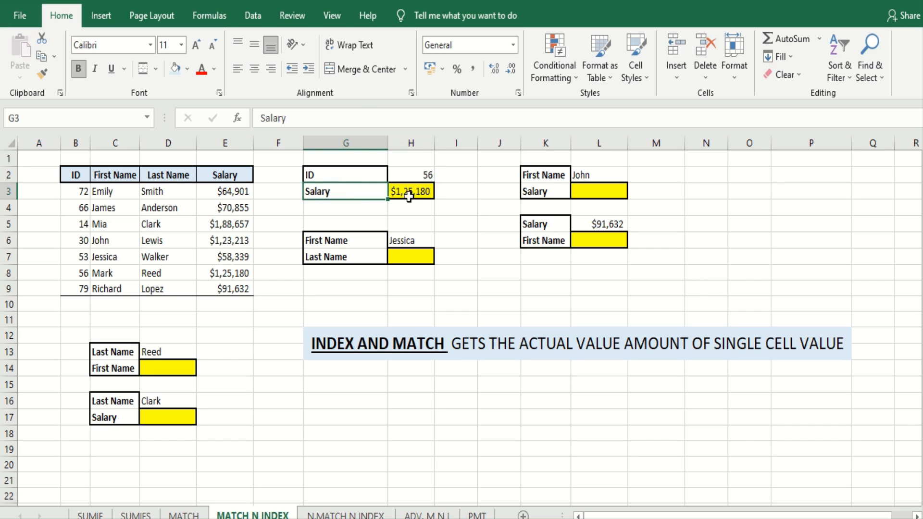
Step: In L3, enter =INDEX(E2:E9,MATCH(L2,C2:C9,0)) to look up the salary by first name, and widen column L to fit it
left_click(604, 173)
left_click(592, 190)
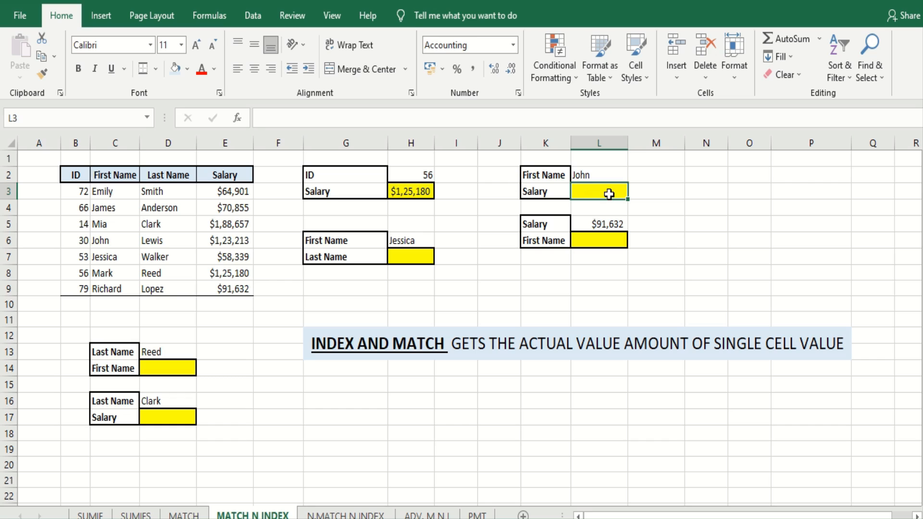
type("=")
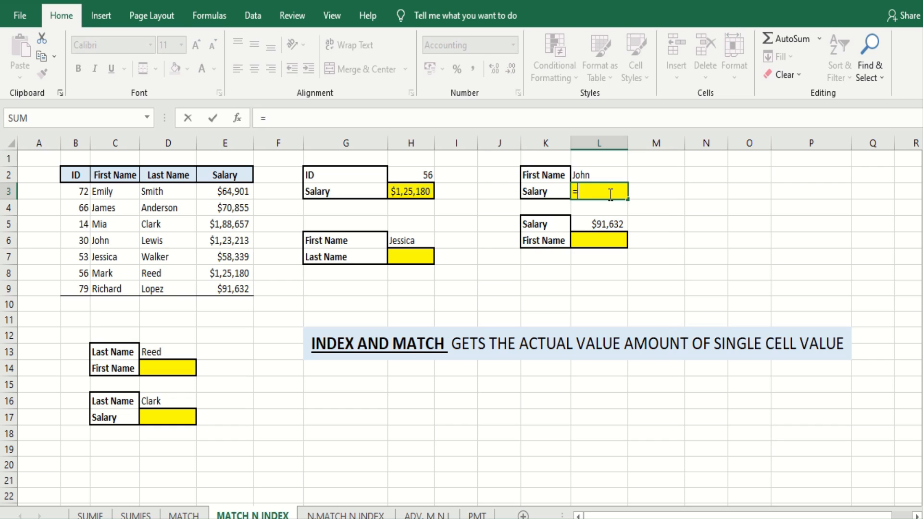
type("inde")
key("Tab")
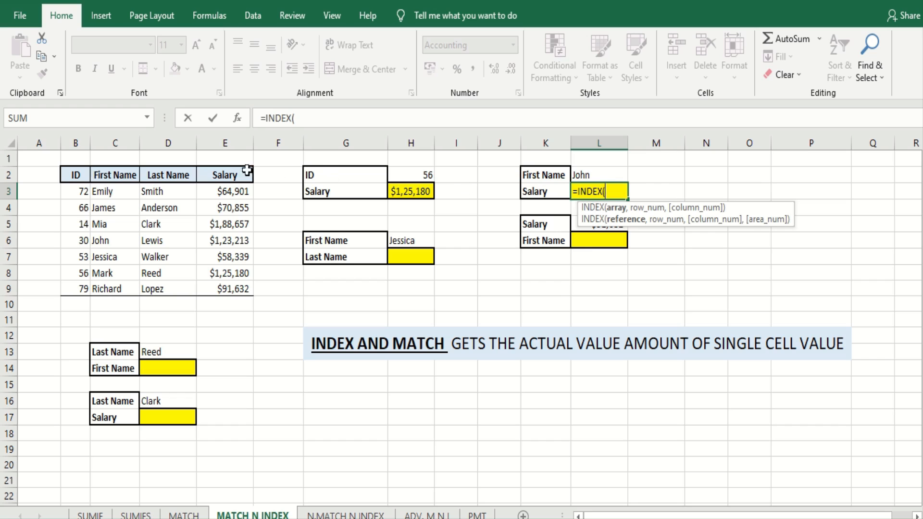
left_click_drag(233, 174, 230, 287)
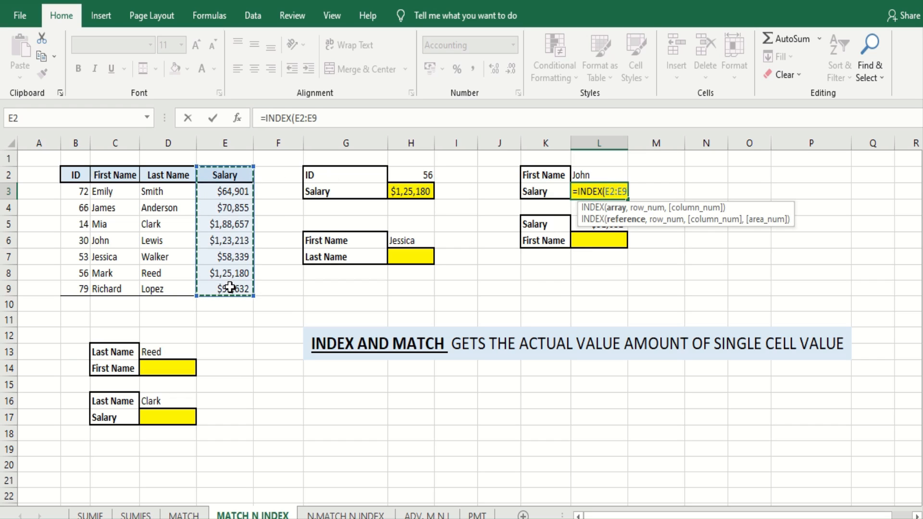
type(",mat")
key("Tab")
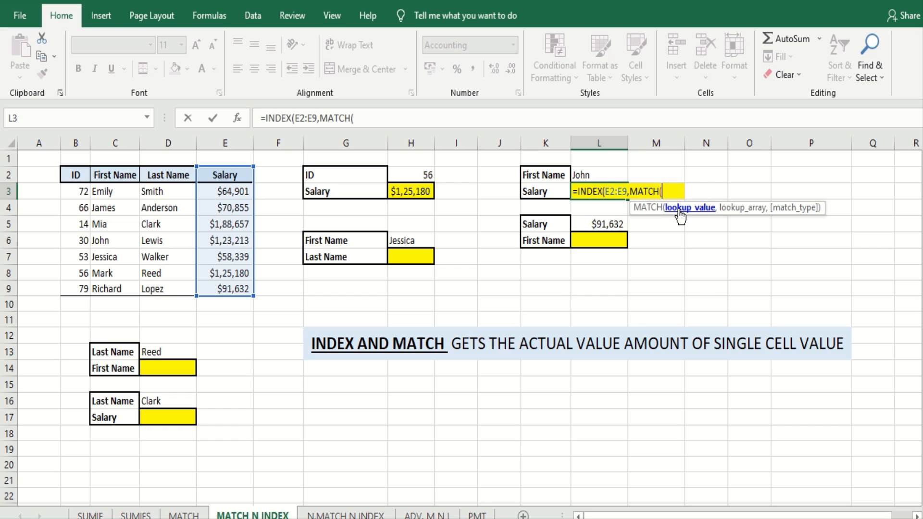
left_click(604, 176)
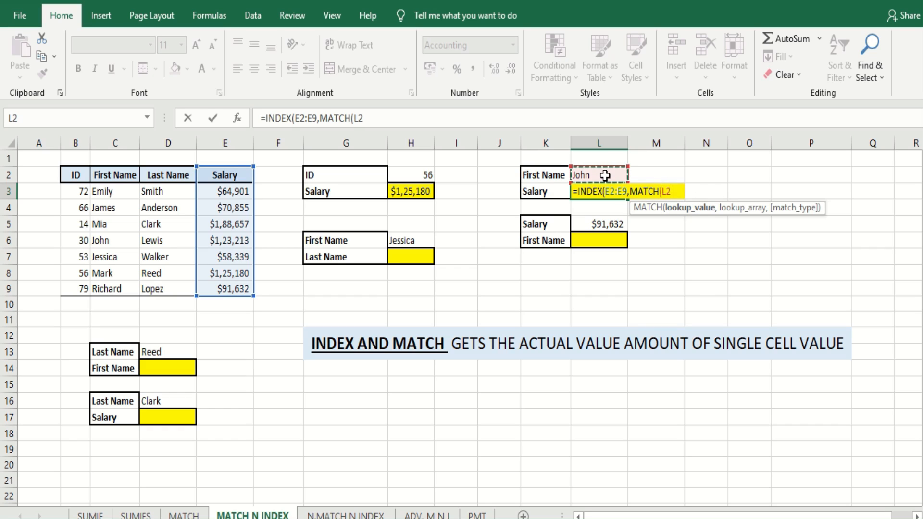
type(",")
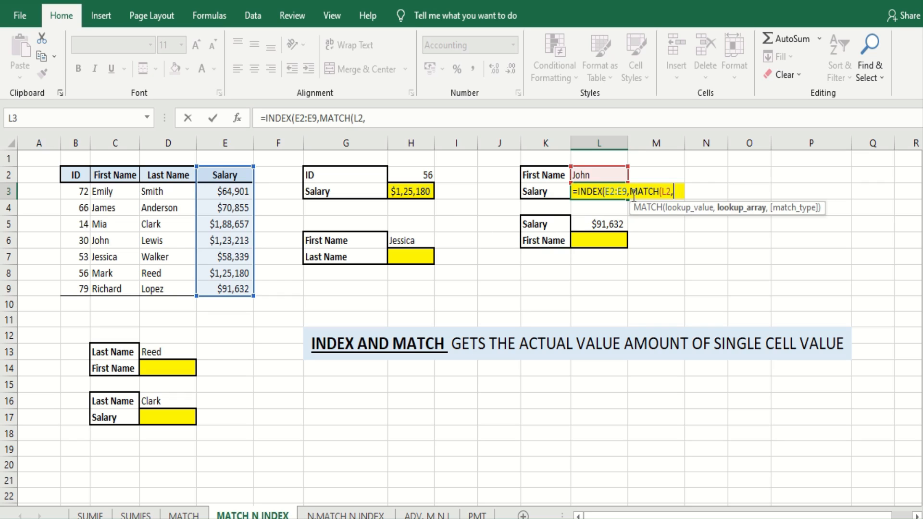
left_click_drag(119, 174, 107, 280)
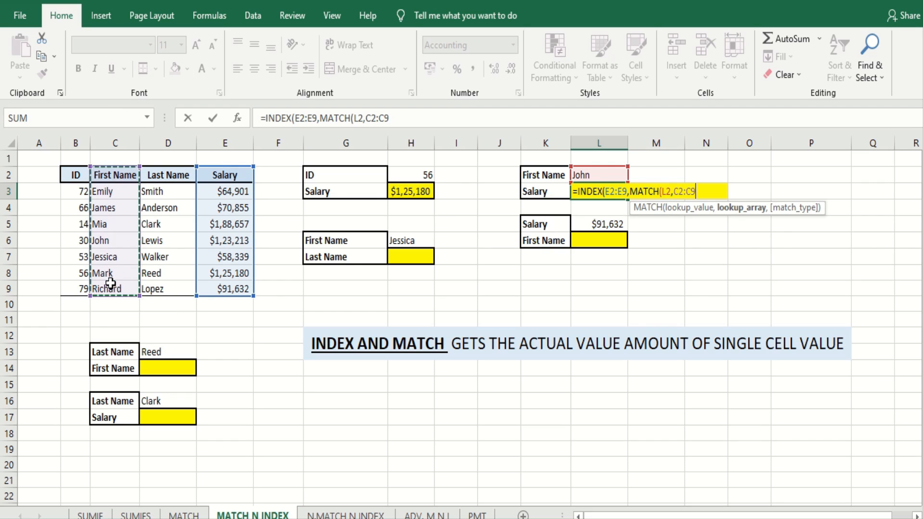
type(",0)")
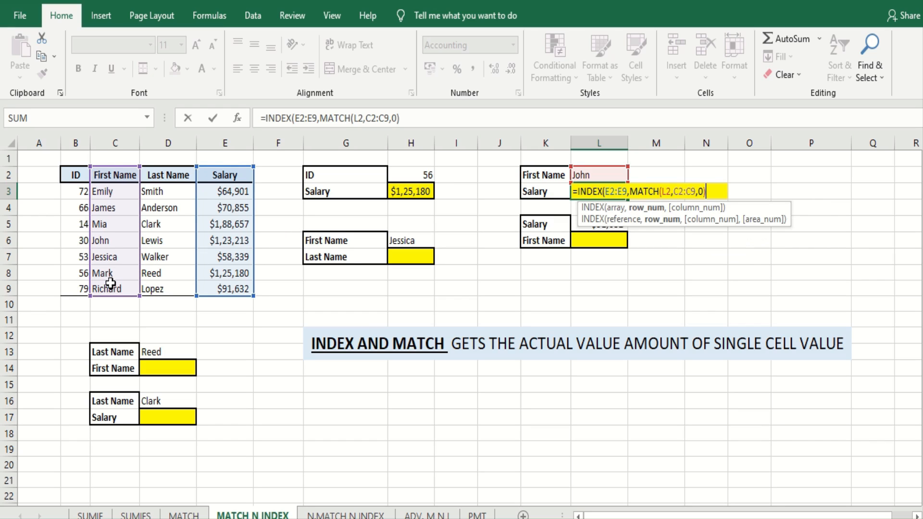
type(")")
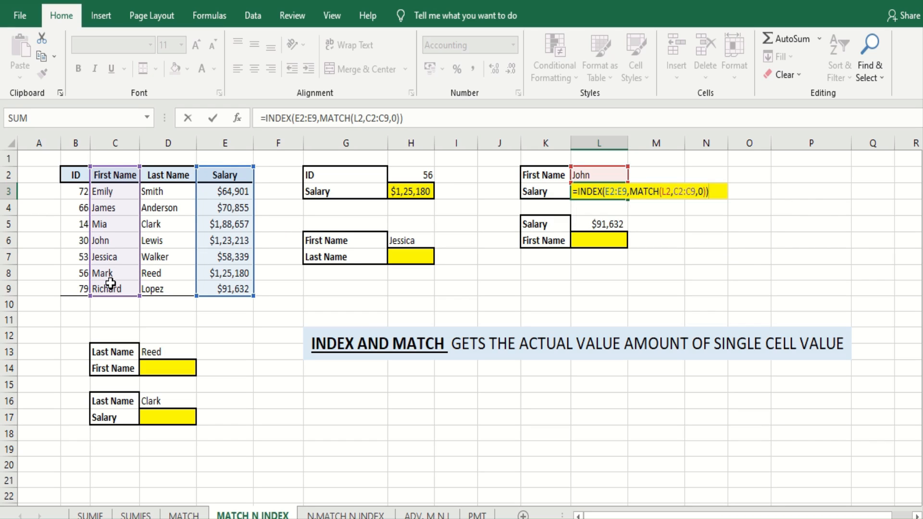
key("Return")
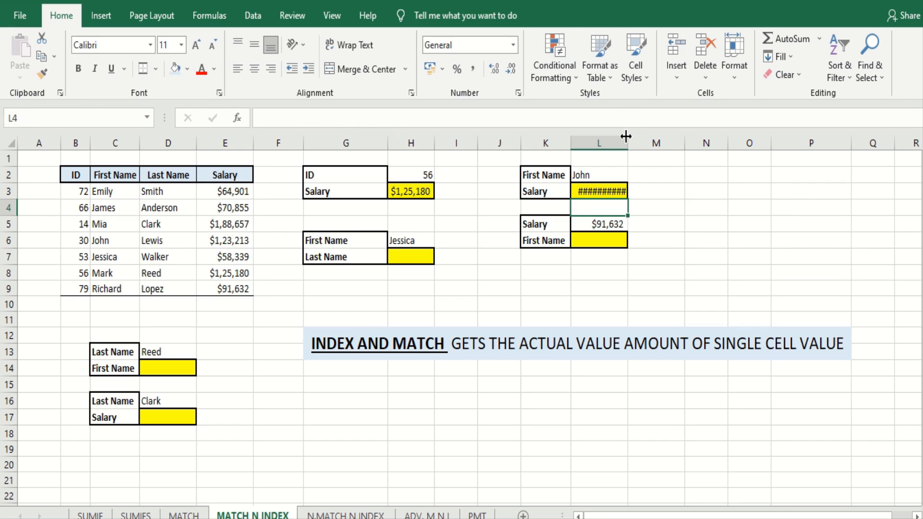
left_click_drag(626, 137, 641, 141)
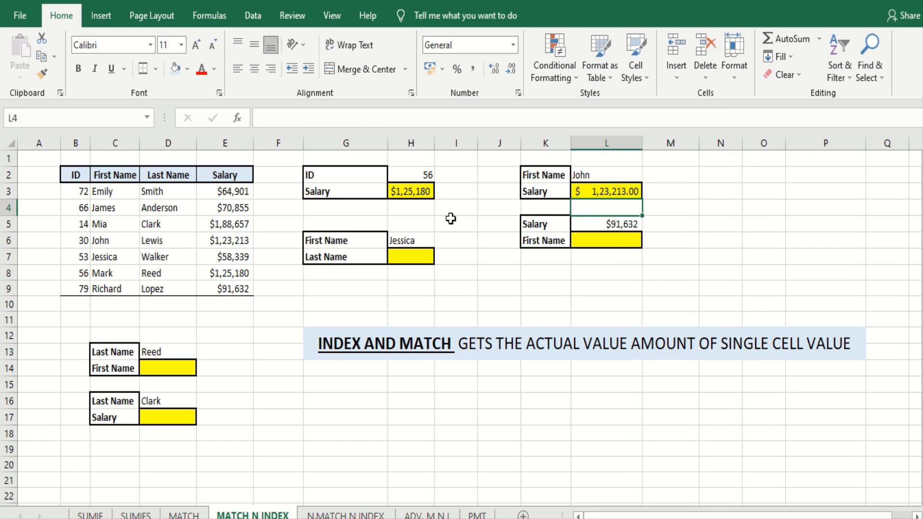
Step: In H7, enter =INDEX(D2:D9,MATCH(H6,C2:C9,0)) to look up the last name for the first name in H6
left_click(409, 253)
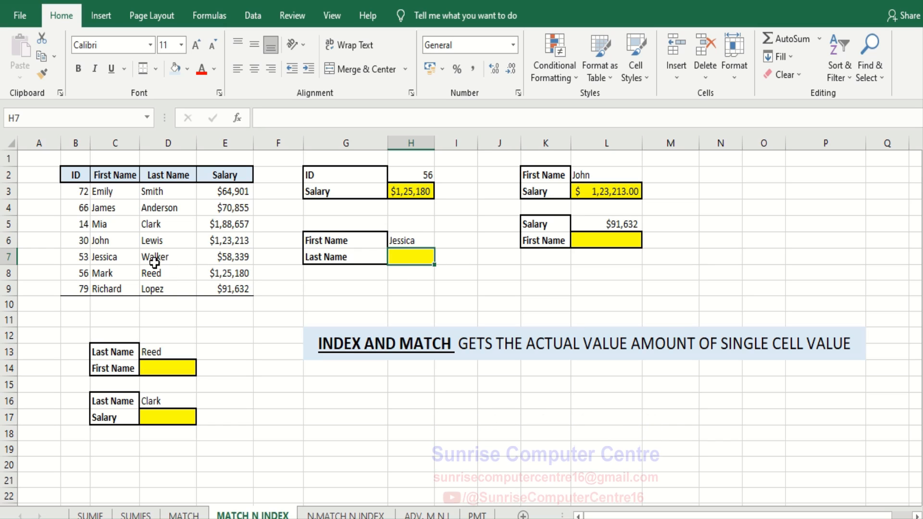
type("=index")
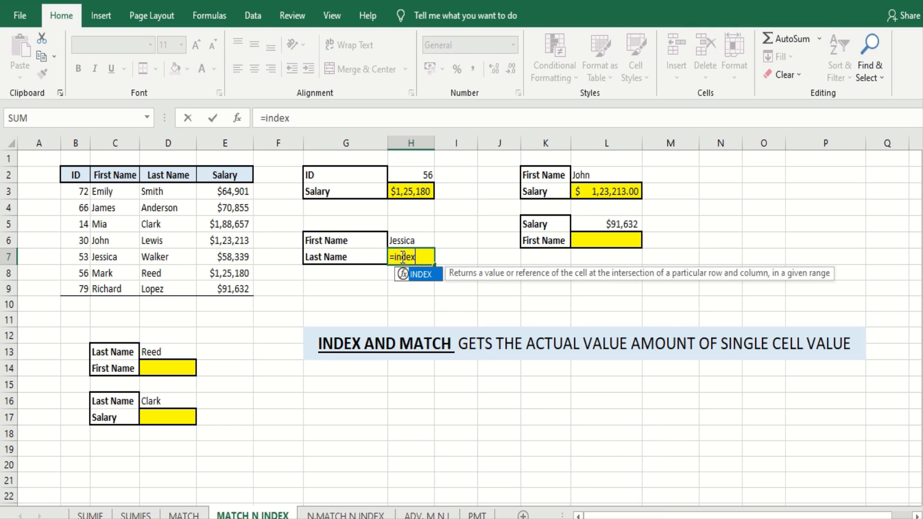
key("Tab")
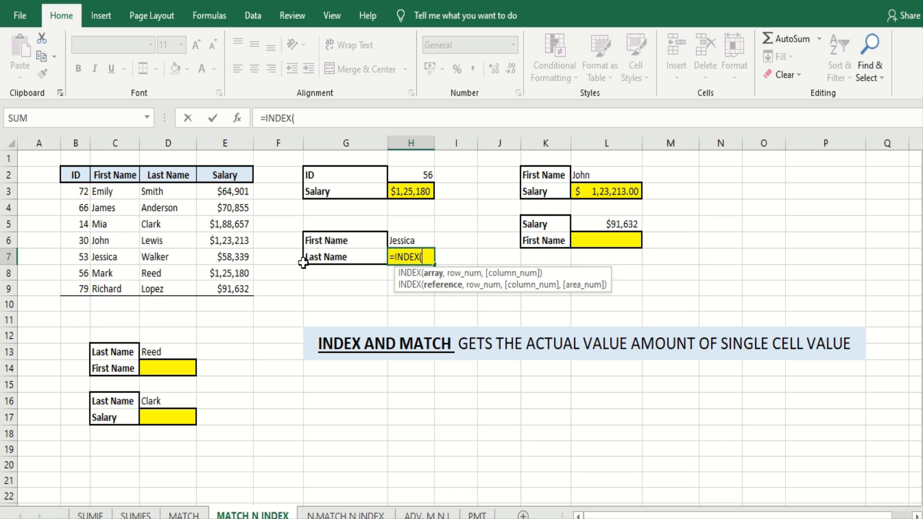
left_click_drag(187, 179, 179, 289)
type(",matc")
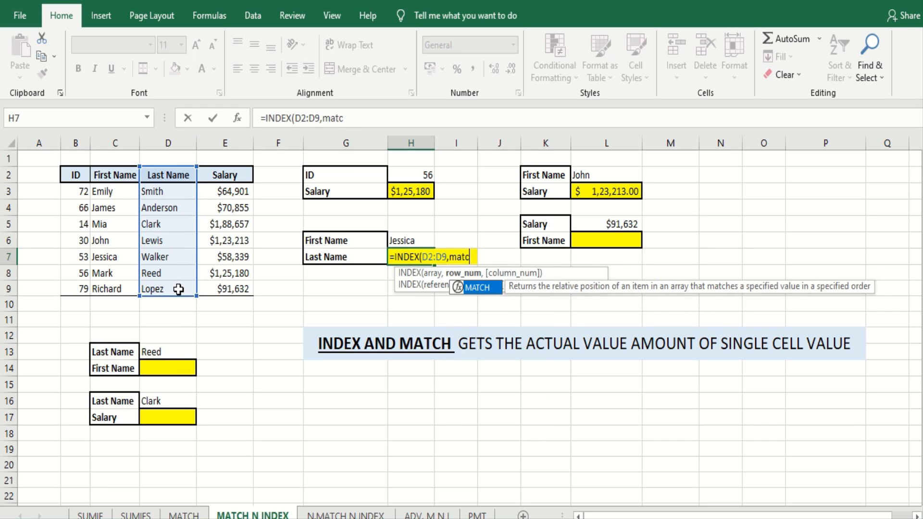
key("Tab")
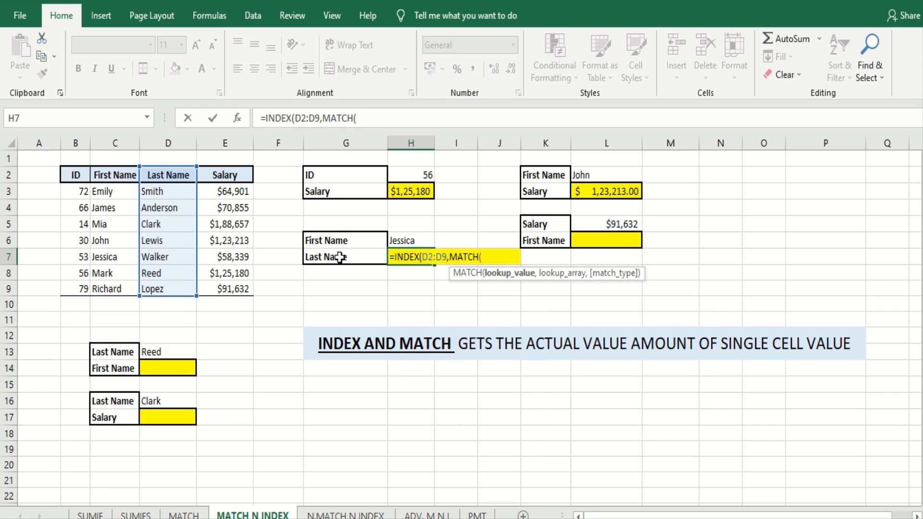
left_click(425, 241)
type(",")
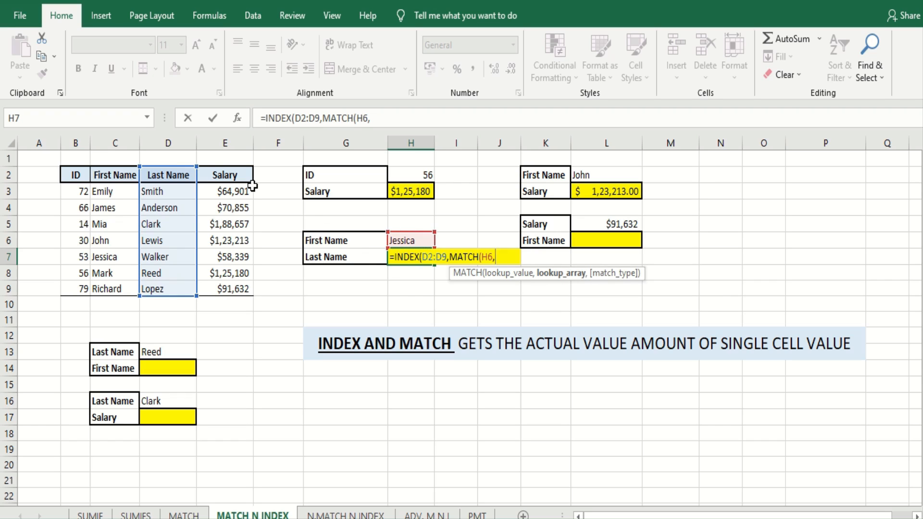
left_click_drag(111, 176, 108, 288)
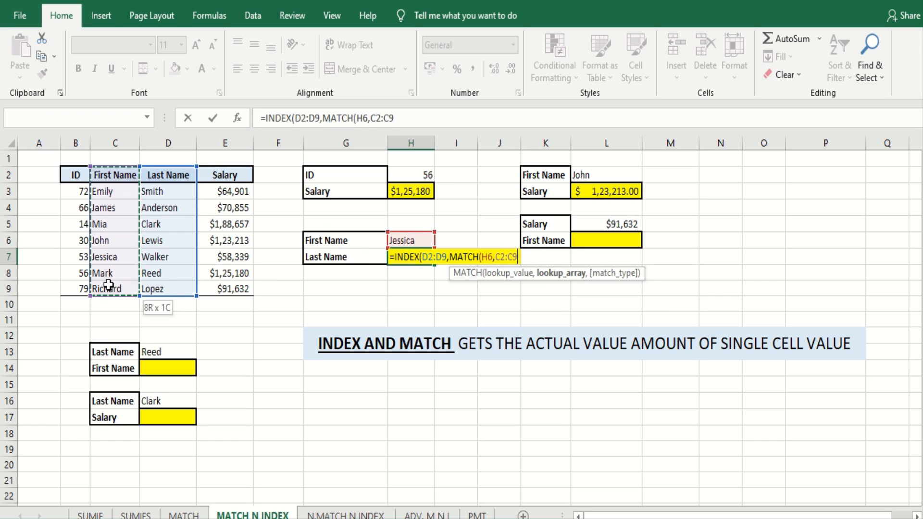
type(",0")
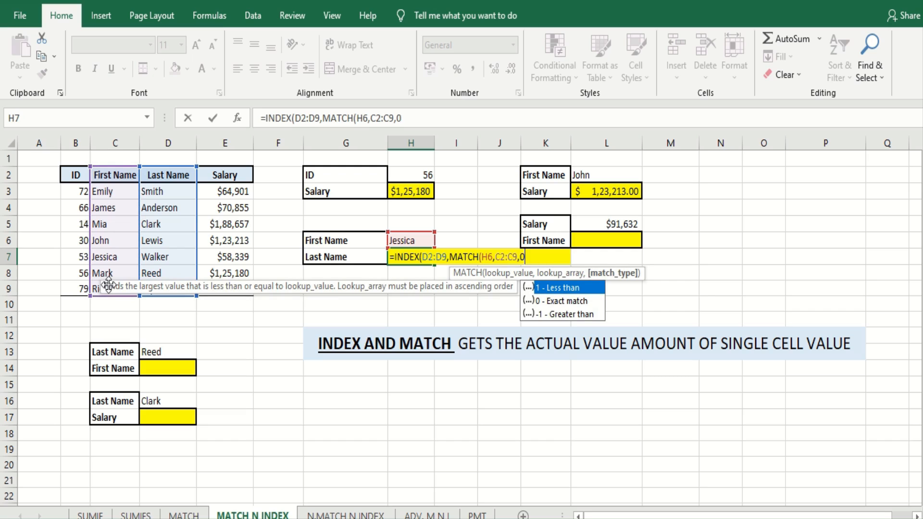
type("))")
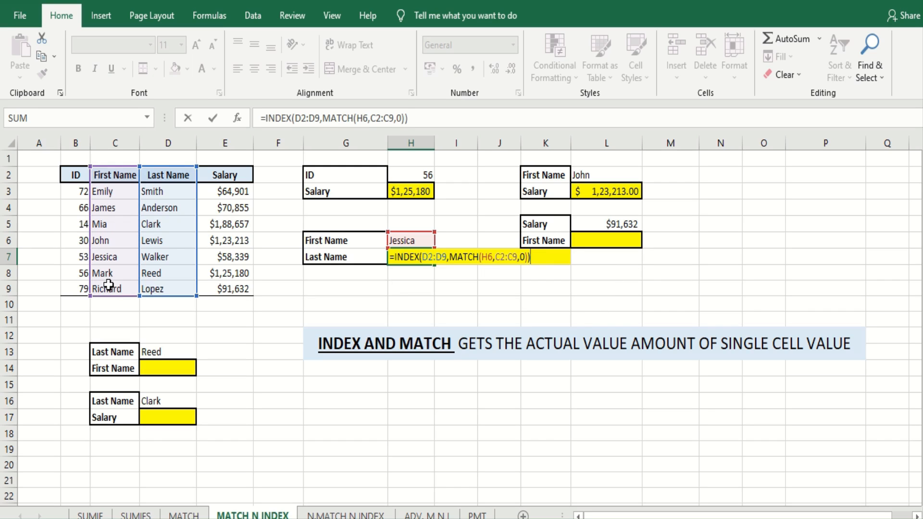
key("Return")
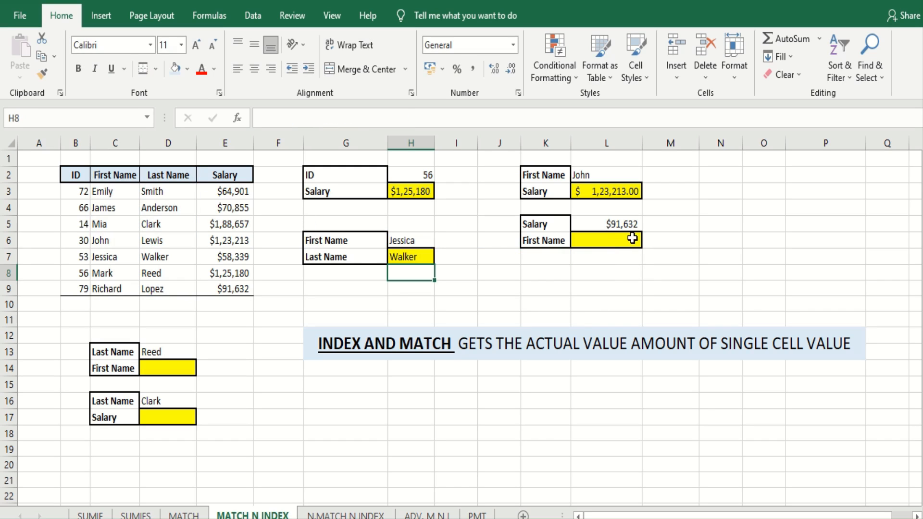
Step: In L6, enter =INDEX(C2:C9,MATCH(L5,E2:E9,0)) to look up the first name for the salary in L5
left_click(617, 226)
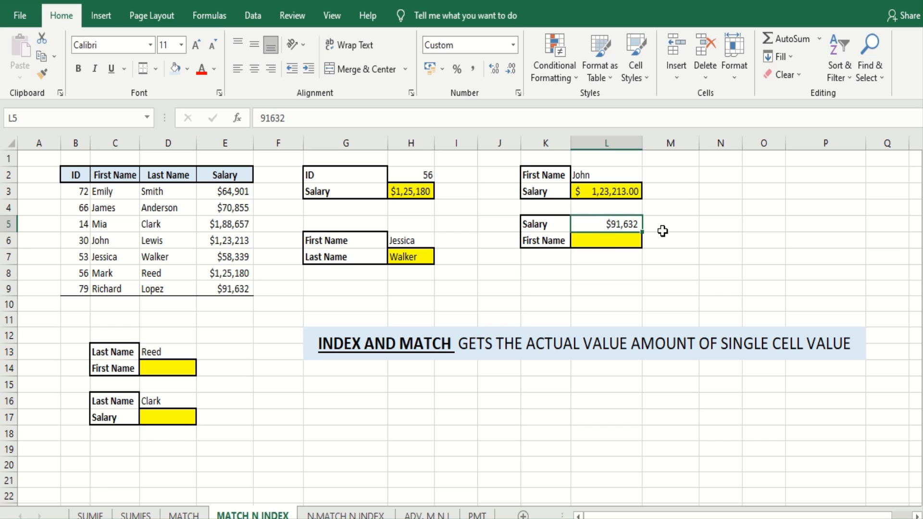
left_click(585, 241)
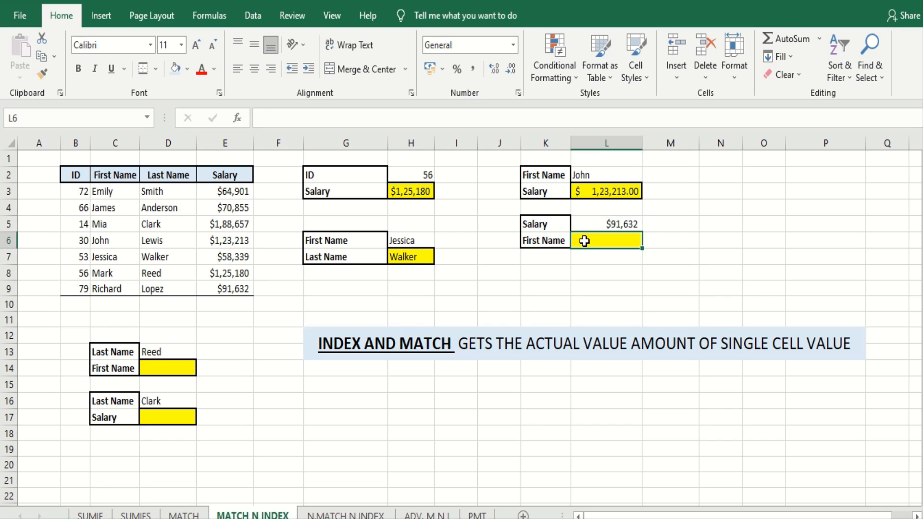
type("=inde")
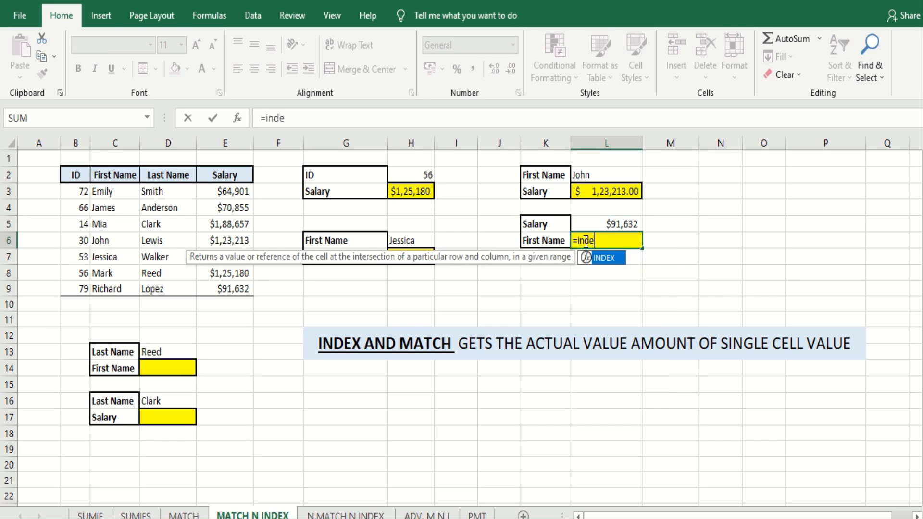
type("x")
key("Tab")
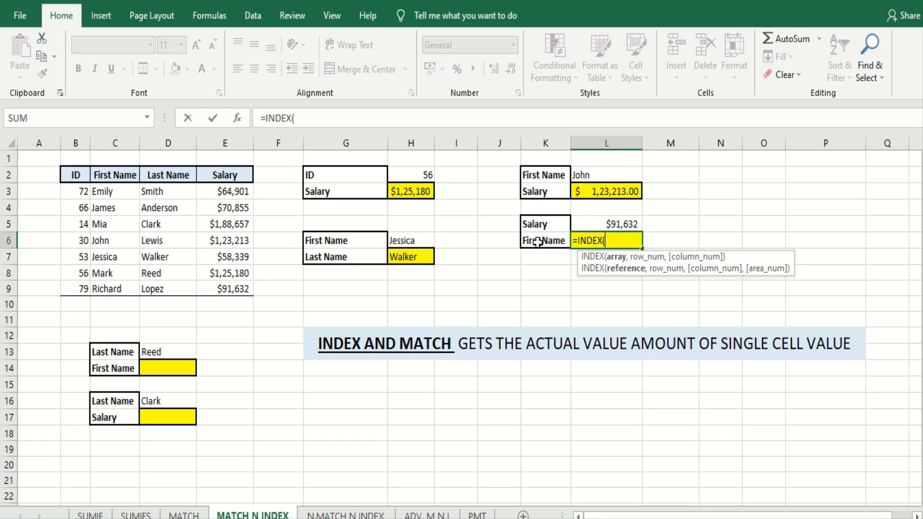
left_click_drag(121, 172, 113, 287)
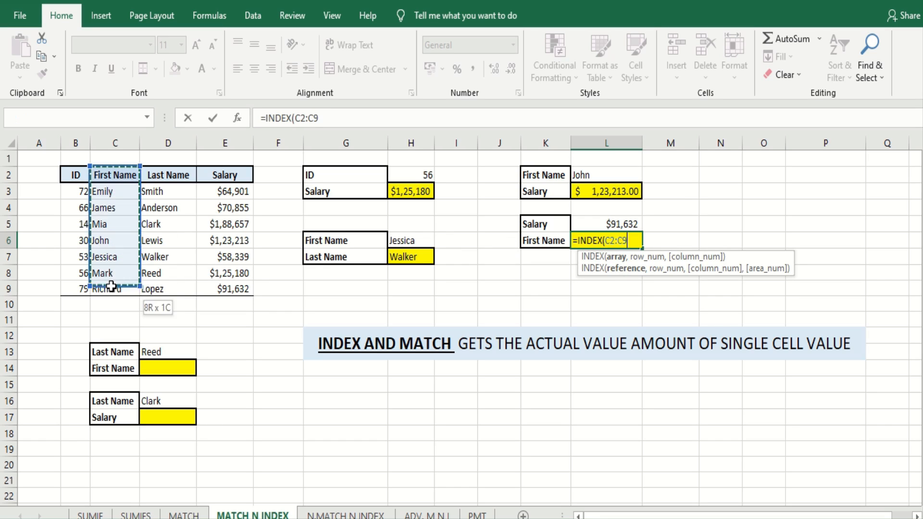
type(",matc")
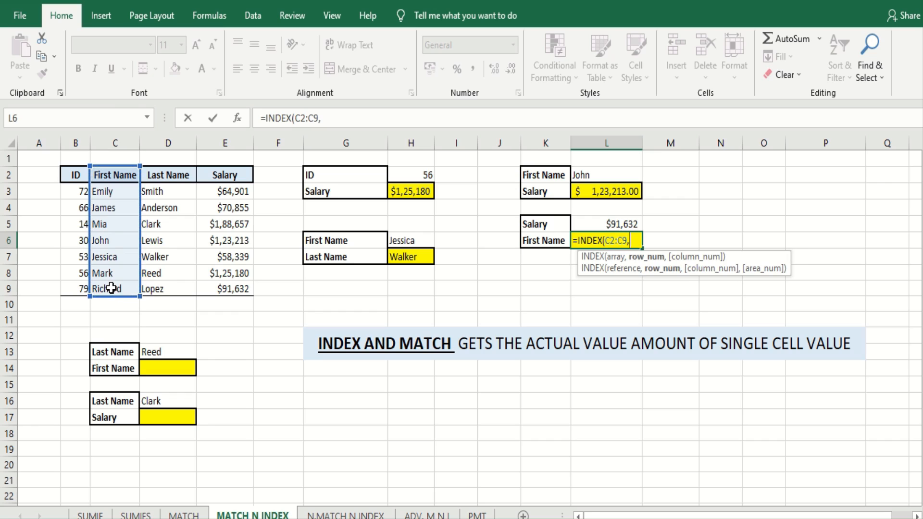
key("Tab")
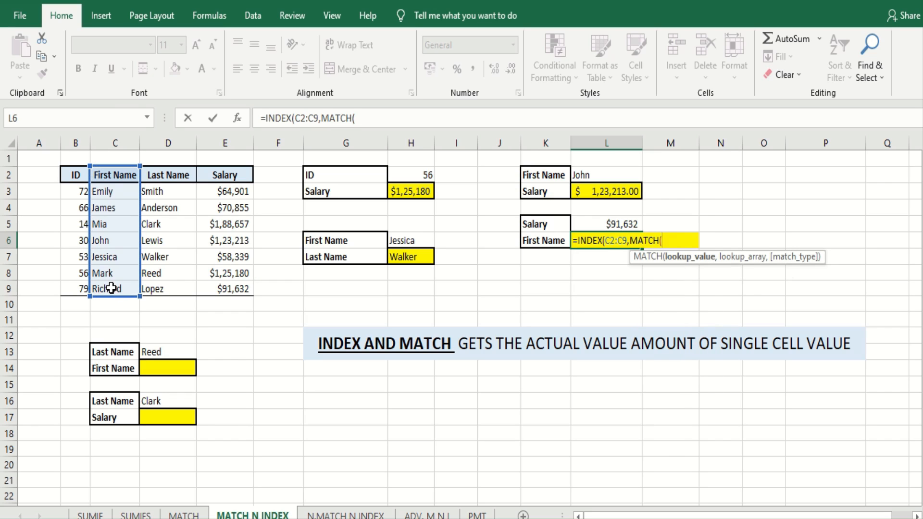
left_click(584, 218)
type(",")
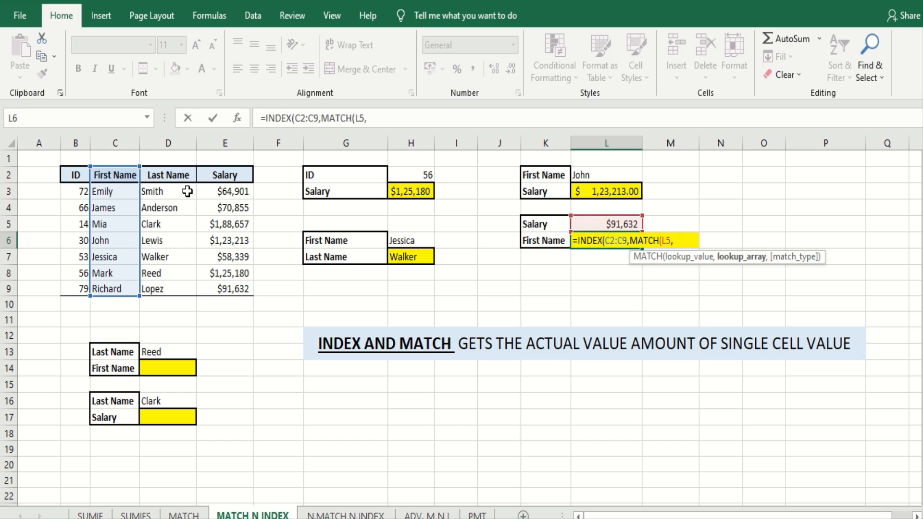
left_click_drag(221, 175, 222, 287)
type(",0")
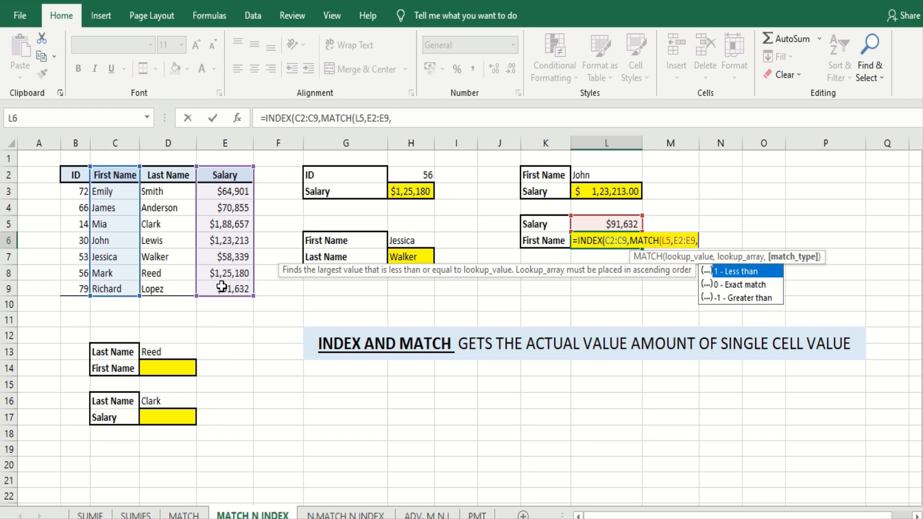
type("))")
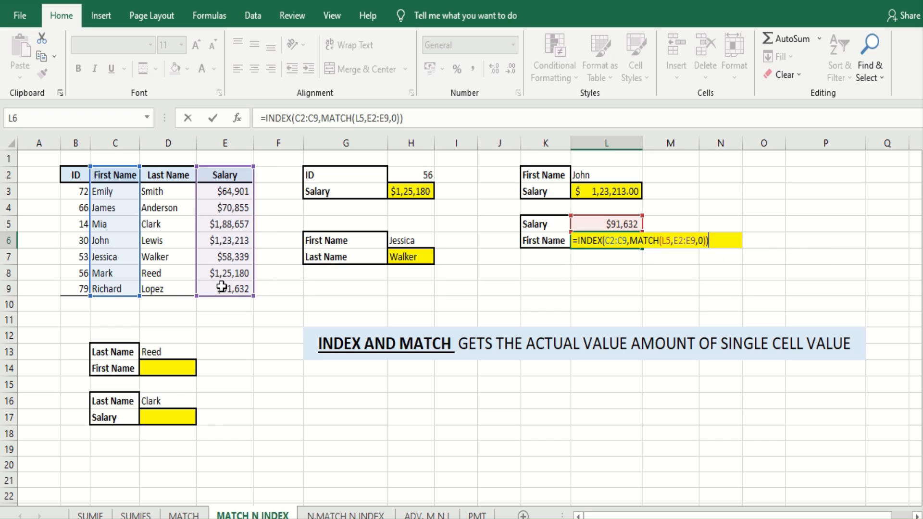
key("Return")
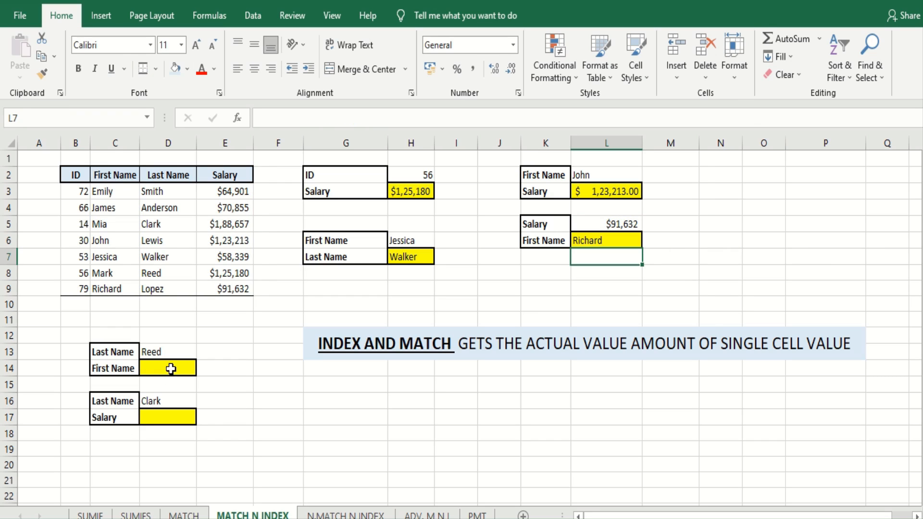
Step: In D14, enter =INDEX(C2:C9,MATCH(D13,D2:D9,0)) to look up the first name for the last name in D13
left_click(171, 369)
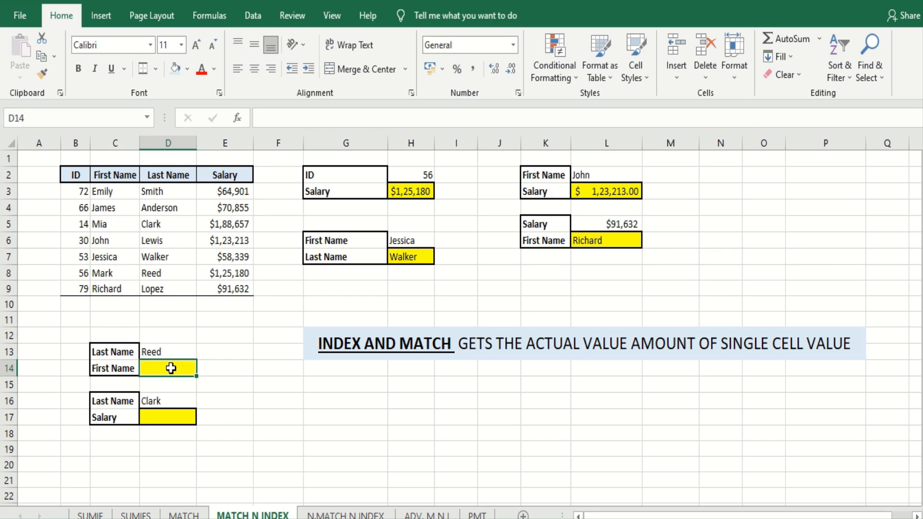
type("=index")
key("Tab")
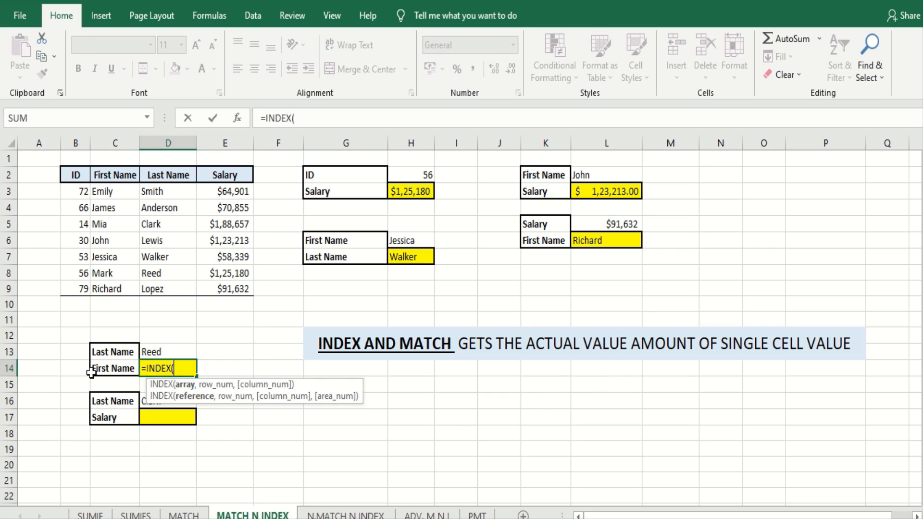
left_click_drag(124, 175, 116, 289)
type(",")
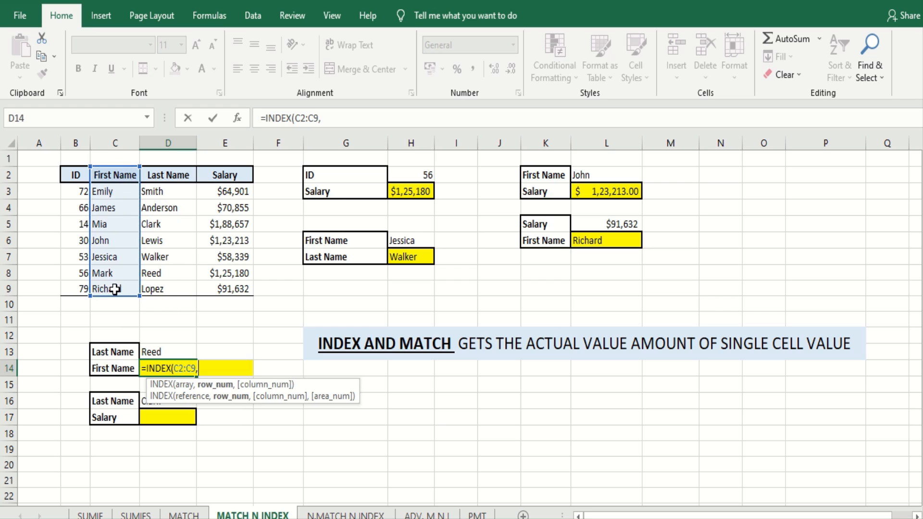
type("mat")
key("Tab")
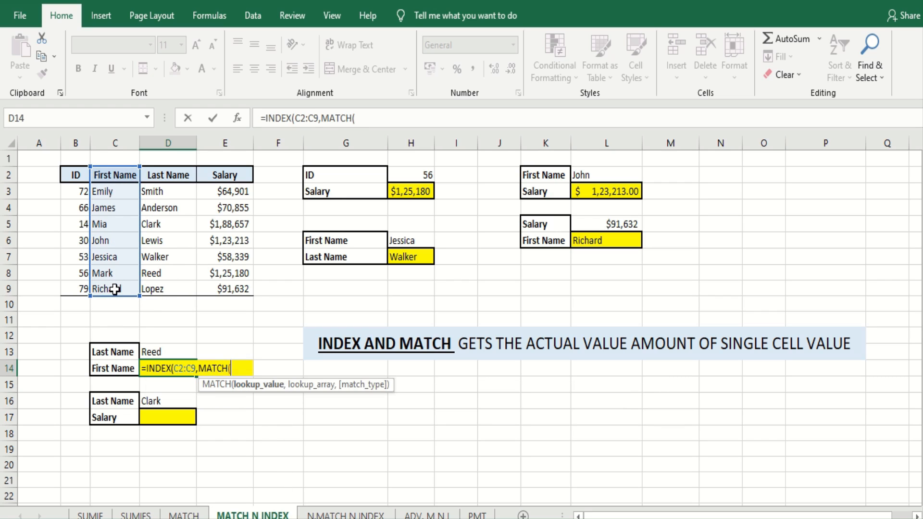
left_click(163, 351)
type(",")
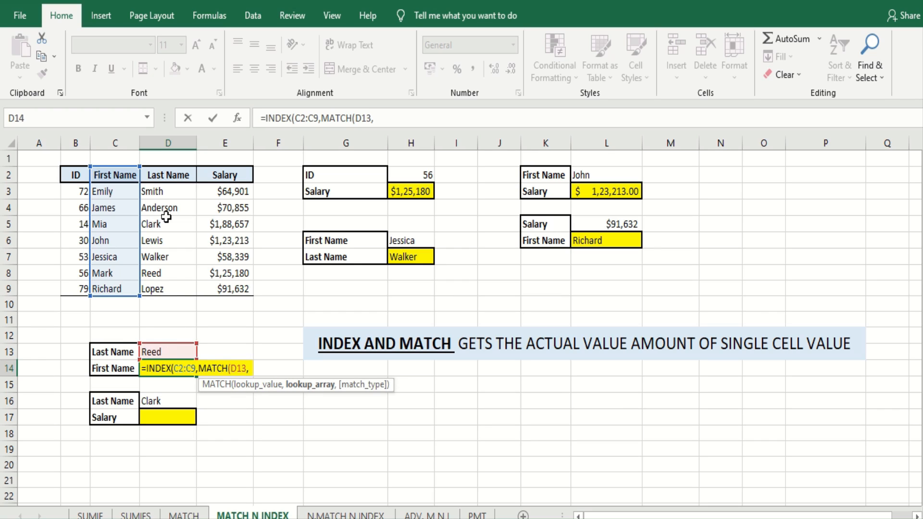
left_click_drag(177, 173, 174, 286)
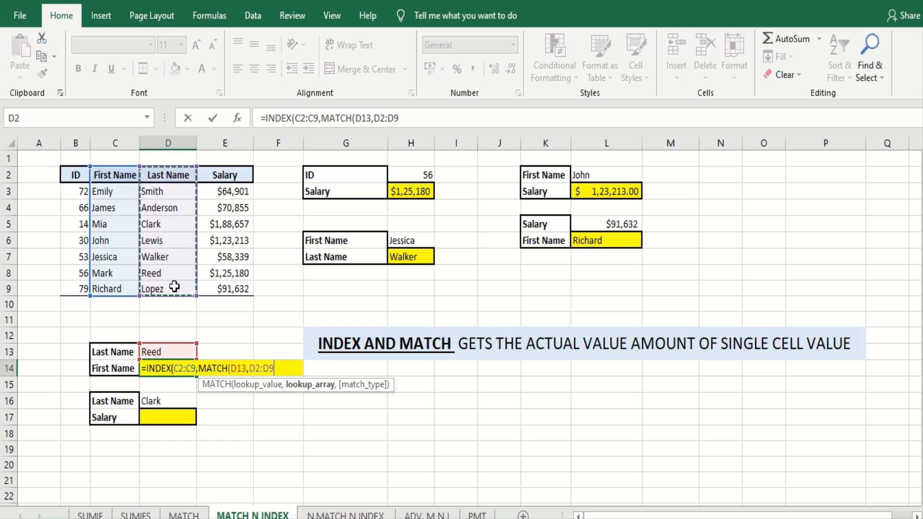
type(",")
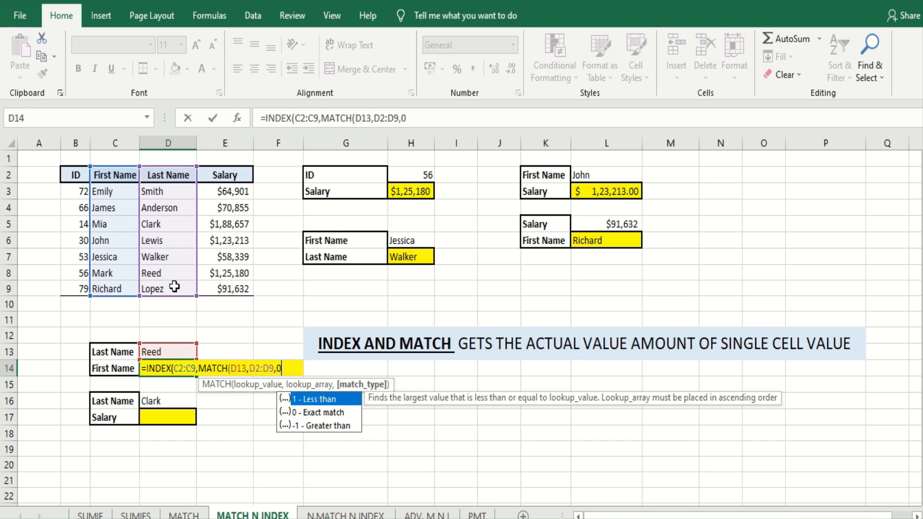
type("0))")
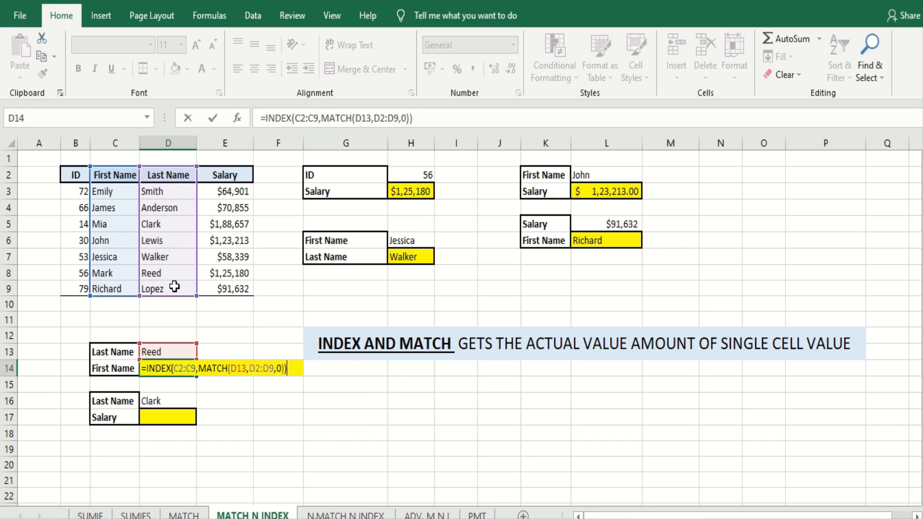
key("Return")
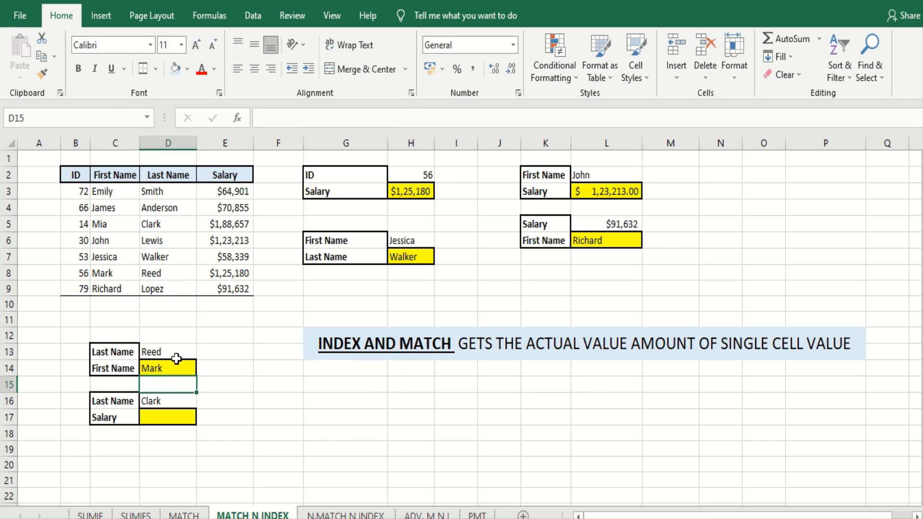
Step: In D17, enter =INDEX(E2:E9,MATCH(D16,D2:D9,0)) to look up the salary for the last name in D16
left_click(169, 415)
type("=inde")
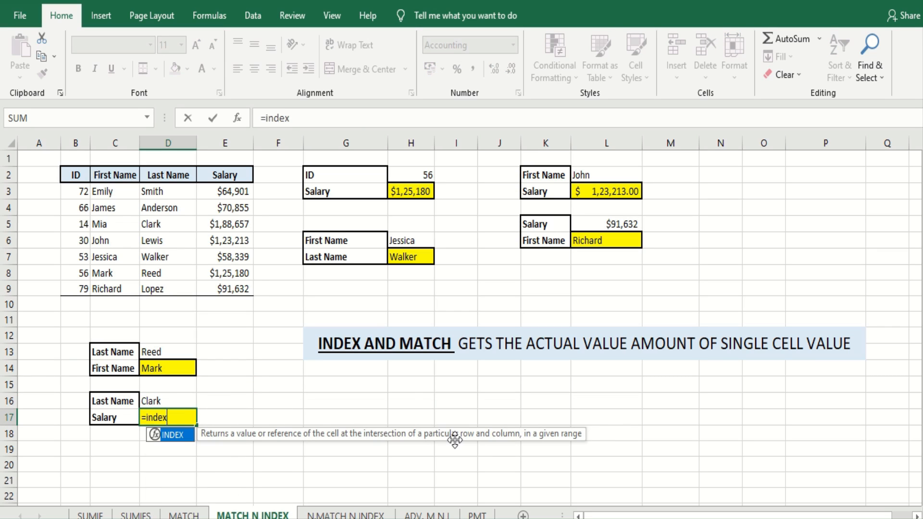
type("x")
key("Tab")
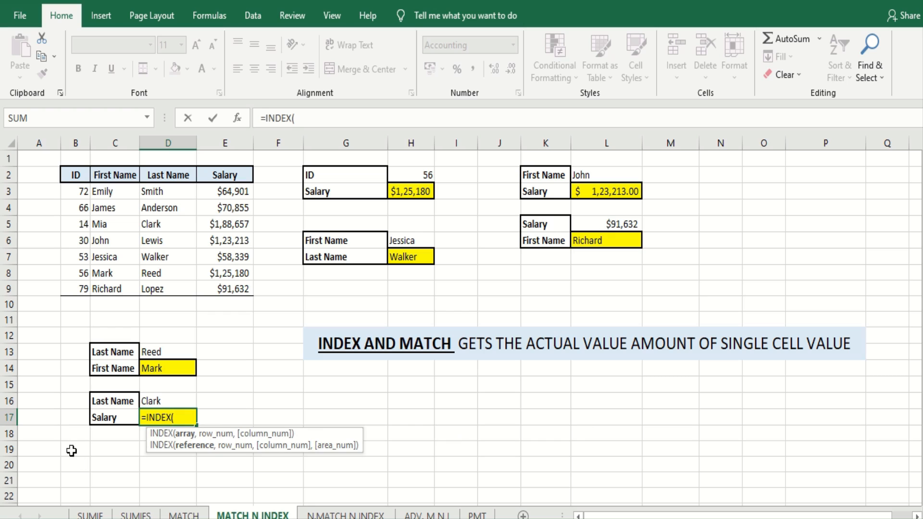
left_click_drag(241, 175, 223, 283)
type(",")
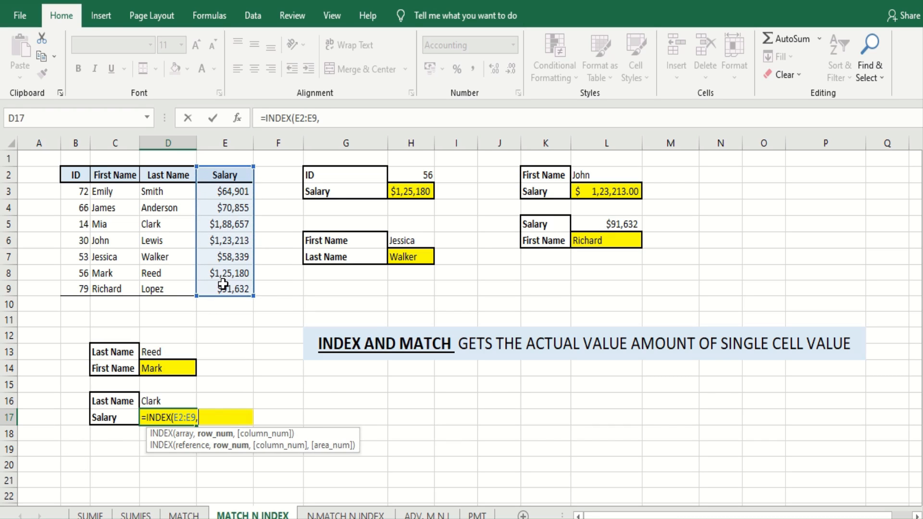
type("matcg")
key("BackSpace")
type("h")
key("Tab")
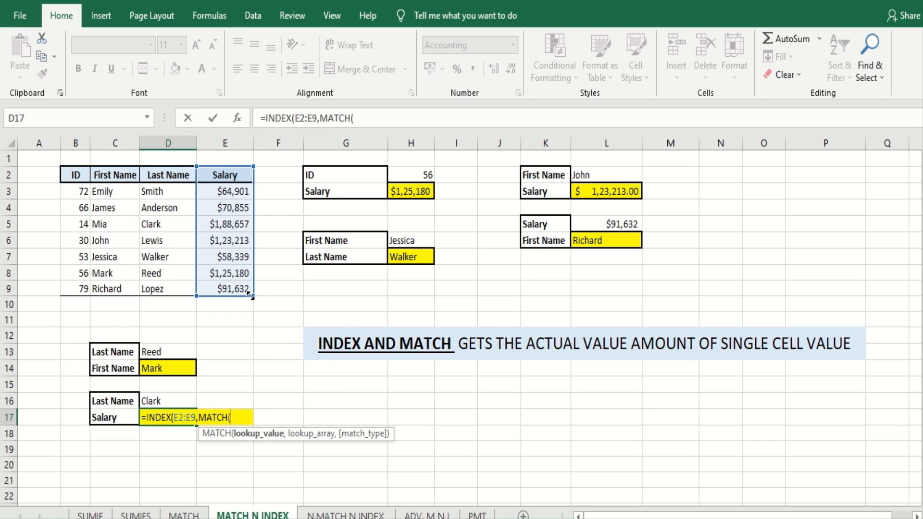
left_click(167, 398)
type(",")
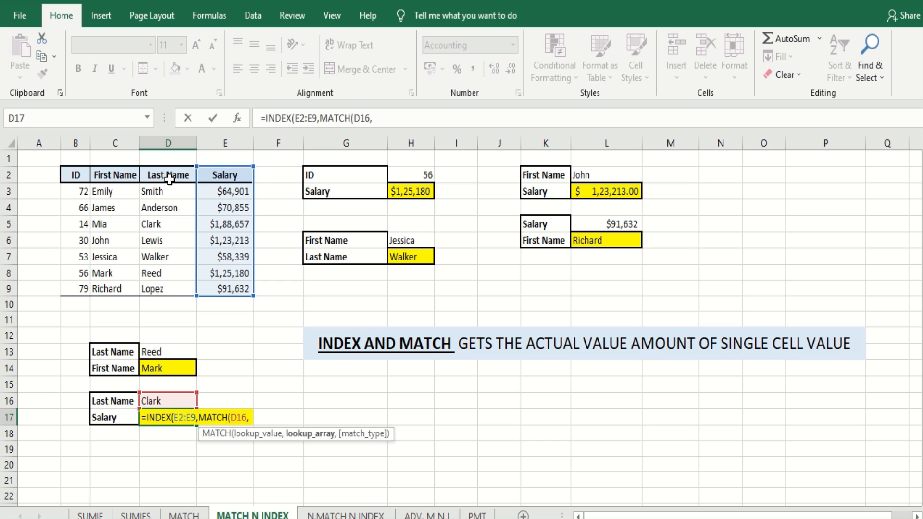
left_click_drag(169, 179, 167, 290)
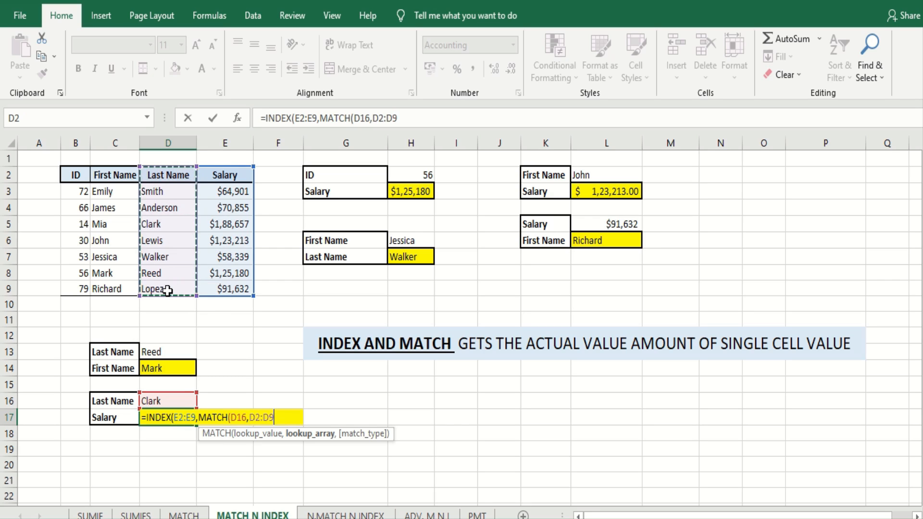
type(",0")
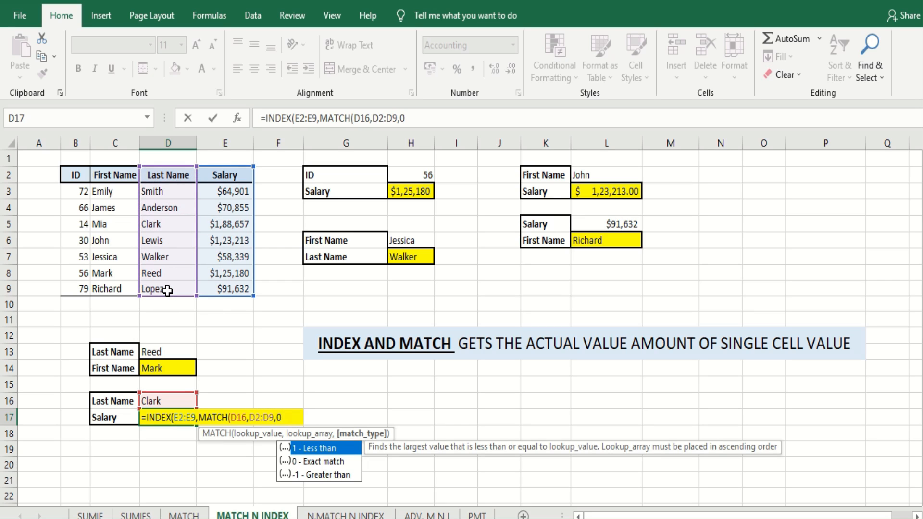
type("))")
key("Return")
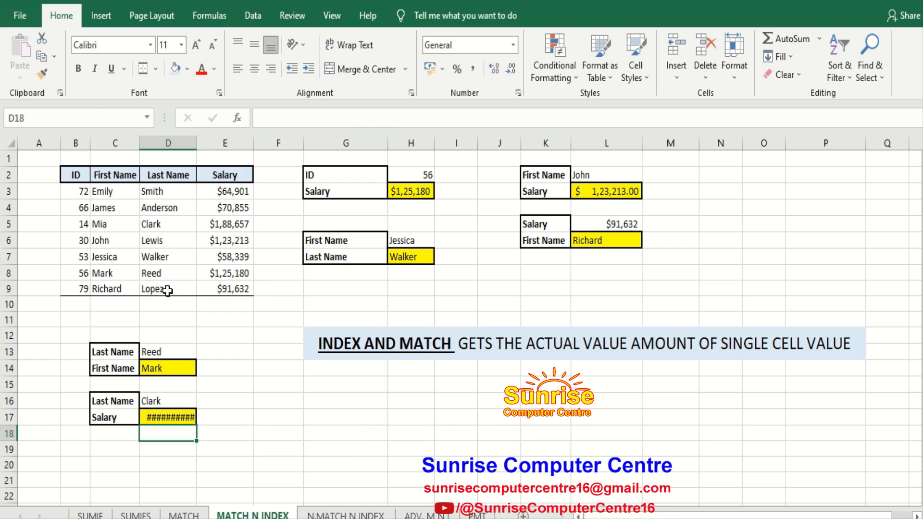